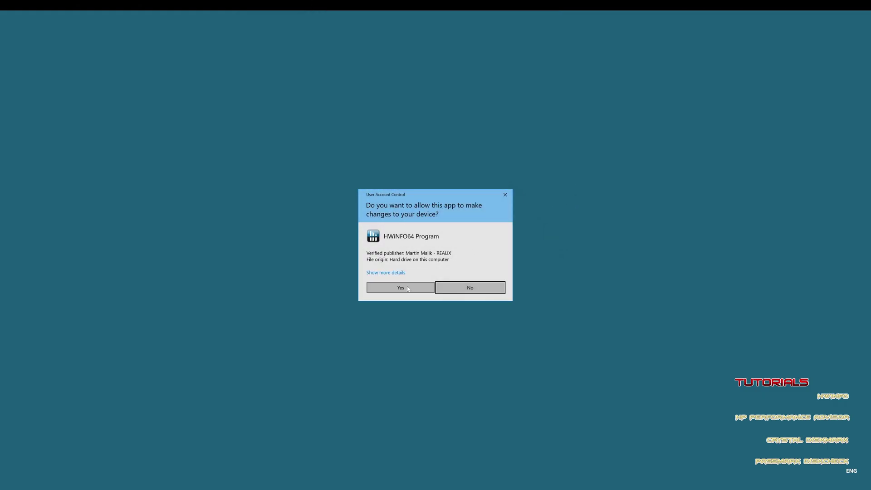
- Approve the UAC prompt so the HWiNFO64 start dialog appears
{"action": "left_click", "coordinate": [408, 289]}
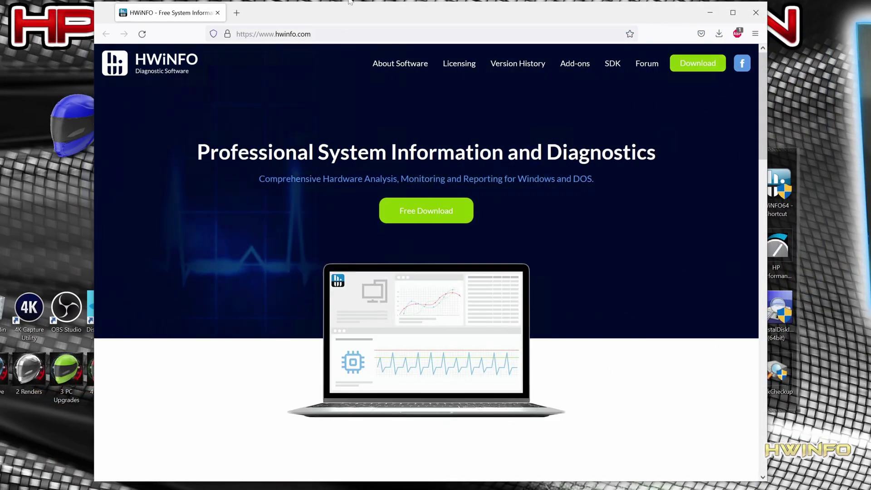
- Scroll the hwinfo.com home page from Used by down to Help and support, then return to the top
{"action": "scroll", "coordinate": [214, 175], "scroll_direction": "down", "scroll_amount": 2}
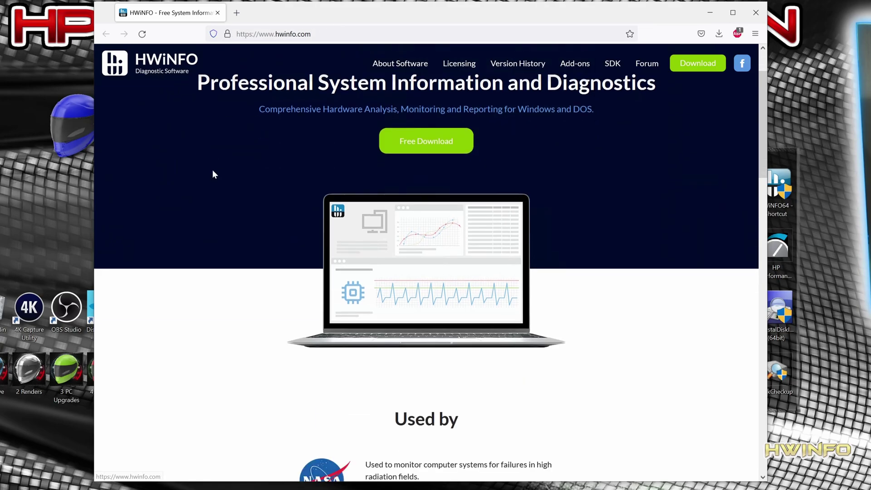
{"action": "scroll", "coordinate": [248, 197], "scroll_direction": "down", "scroll_amount": 1}
{"action": "scroll", "coordinate": [248, 197], "scroll_direction": "down", "scroll_amount": 3}
{"action": "scroll", "coordinate": [259, 198], "scroll_direction": "down", "scroll_amount": 1}
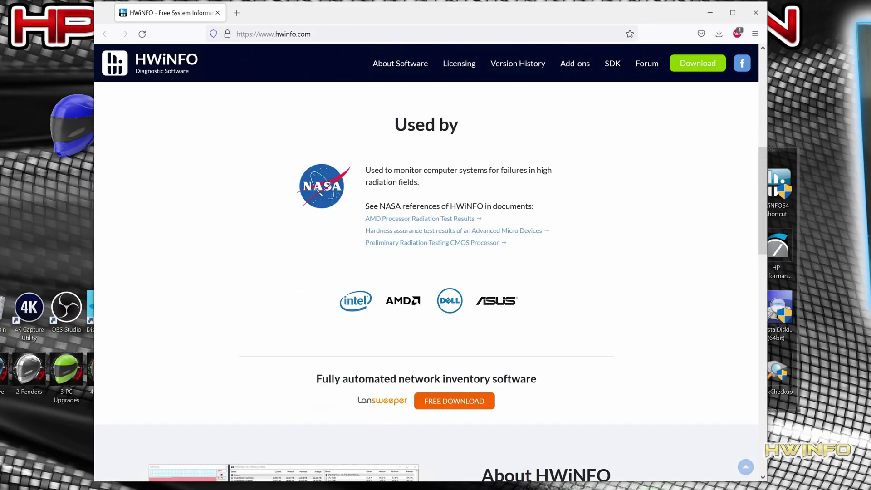
{"action": "scroll", "coordinate": [335, 233], "scroll_direction": "down", "scroll_amount": 1}
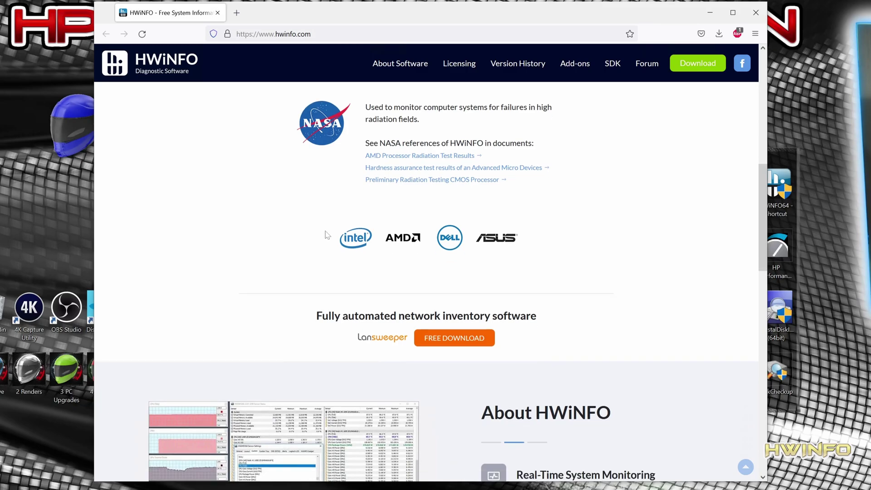
{"action": "scroll", "coordinate": [331, 233], "scroll_direction": "down", "scroll_amount": 2}
{"action": "scroll", "coordinate": [326, 233], "scroll_direction": "down", "scroll_amount": 1}
{"action": "scroll", "coordinate": [326, 229], "scroll_direction": "down", "scroll_amount": 1}
{"action": "scroll", "coordinate": [325, 213], "scroll_direction": "down", "scroll_amount": 1}
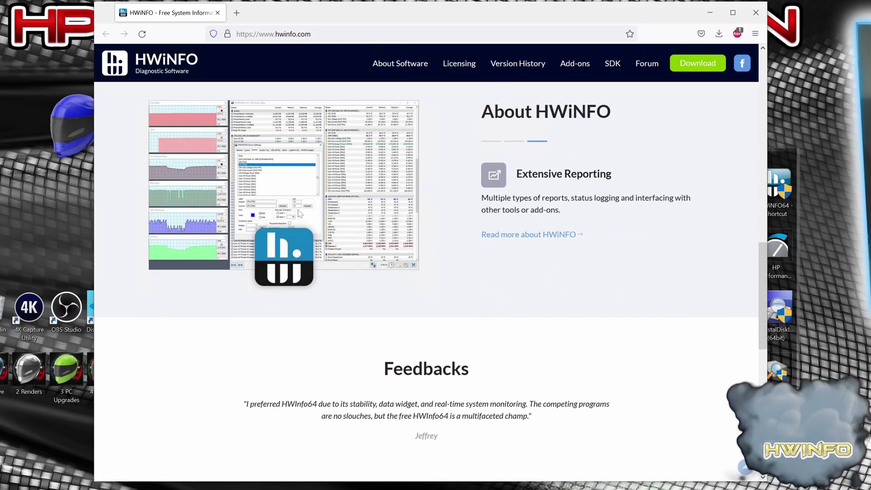
{"action": "scroll", "coordinate": [335, 211], "scroll_direction": "down", "scroll_amount": 2}
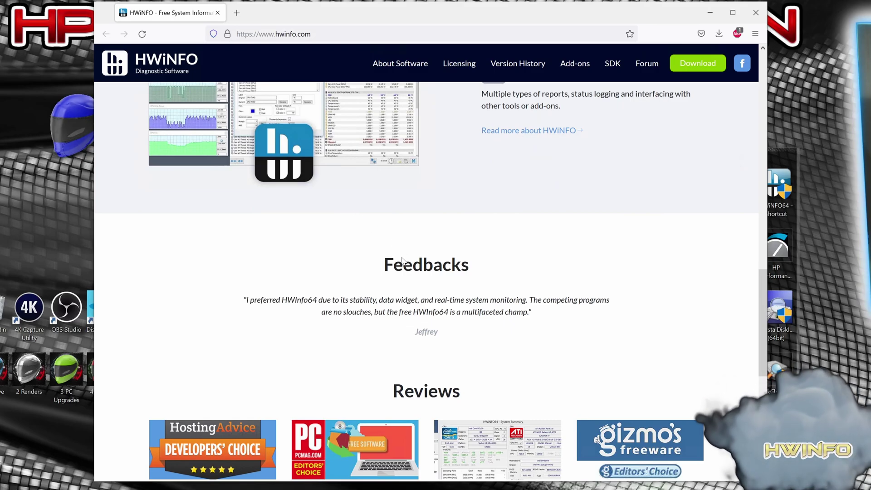
{"action": "scroll", "coordinate": [390, 254], "scroll_direction": "down", "scroll_amount": 5}
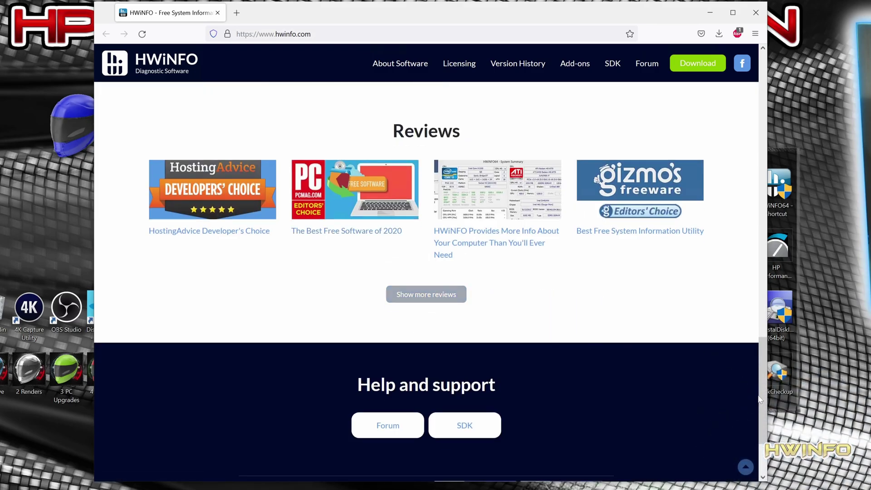
{"action": "left_click_drag", "start_coordinate": [762, 399], "coordinate": [762, 113]}
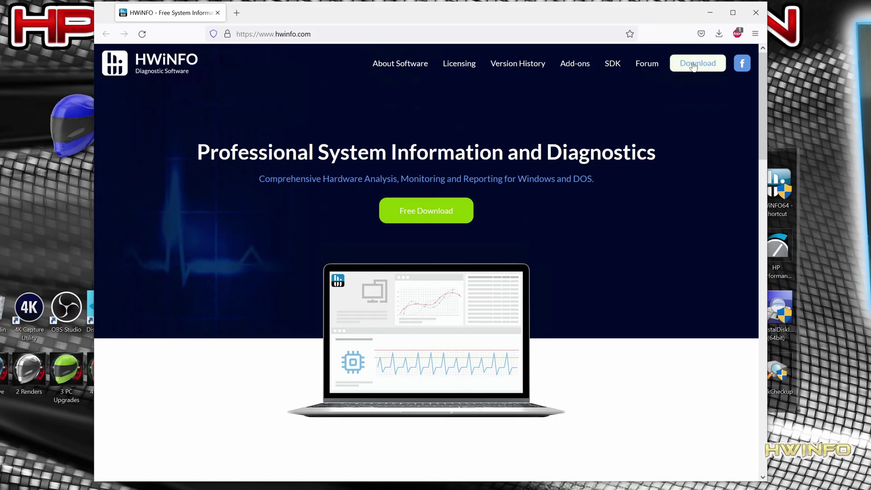
{"action": "left_click", "coordinate": [693, 65]}
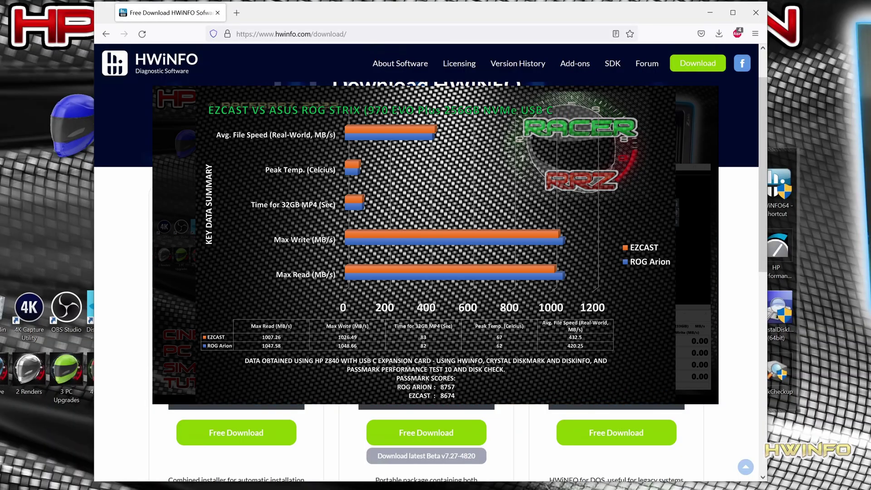
- Scroll the download page through the Installer, Portable and DOS edition cards
{"action": "scroll", "coordinate": [502, 278], "scroll_direction": "down", "scroll_amount": 5}
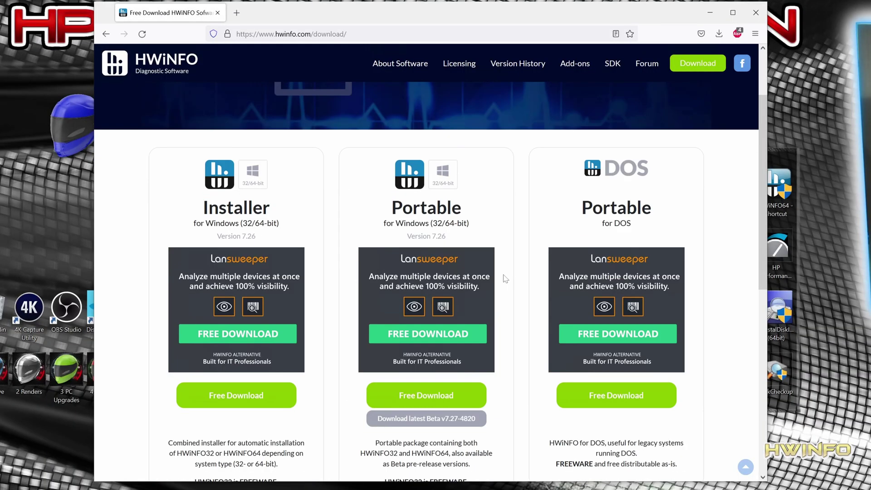
{"action": "scroll", "coordinate": [505, 278], "scroll_direction": "down", "scroll_amount": 2}
{"action": "scroll", "coordinate": [503, 276], "scroll_direction": "down", "scroll_amount": 2}
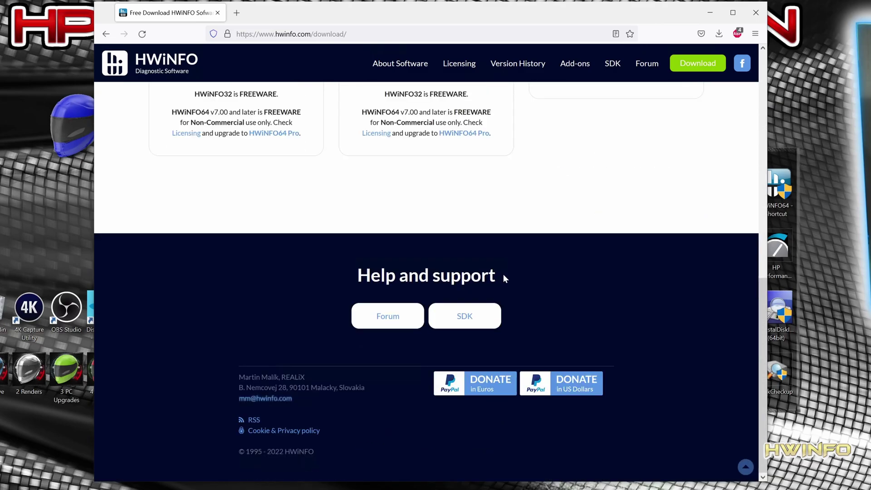
{"action": "scroll", "coordinate": [503, 279], "scroll_direction": "up", "scroll_amount": 3}
{"action": "scroll", "coordinate": [502, 281], "scroll_direction": "up", "scroll_amount": 2}
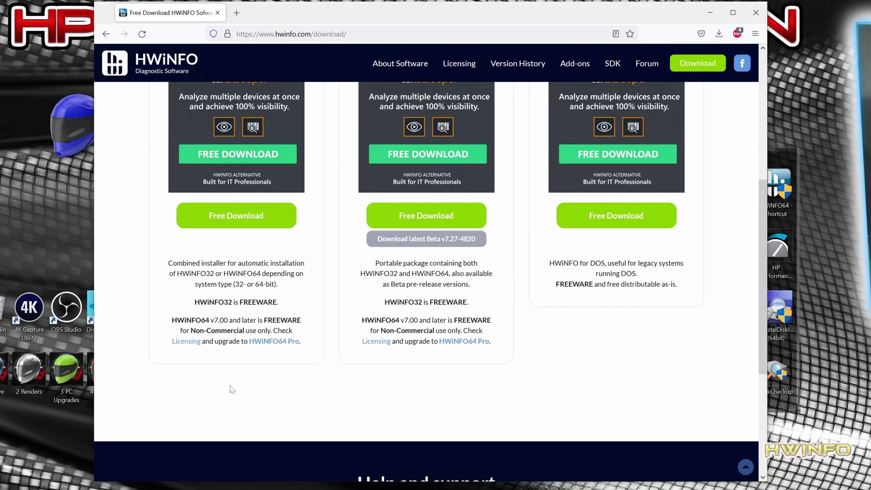
{"action": "scroll", "coordinate": [230, 387], "scroll_direction": "up", "scroll_amount": 1}
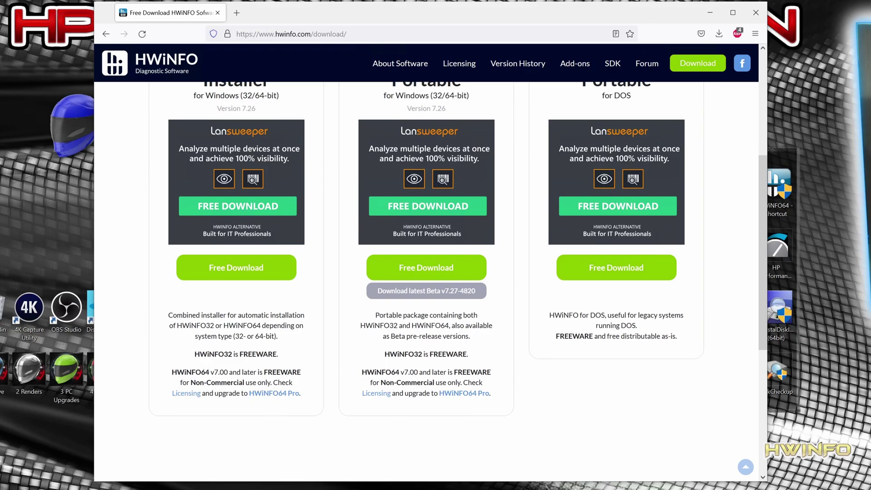
{"action": "scroll", "coordinate": [557, 419], "scroll_direction": "up", "scroll_amount": 3}
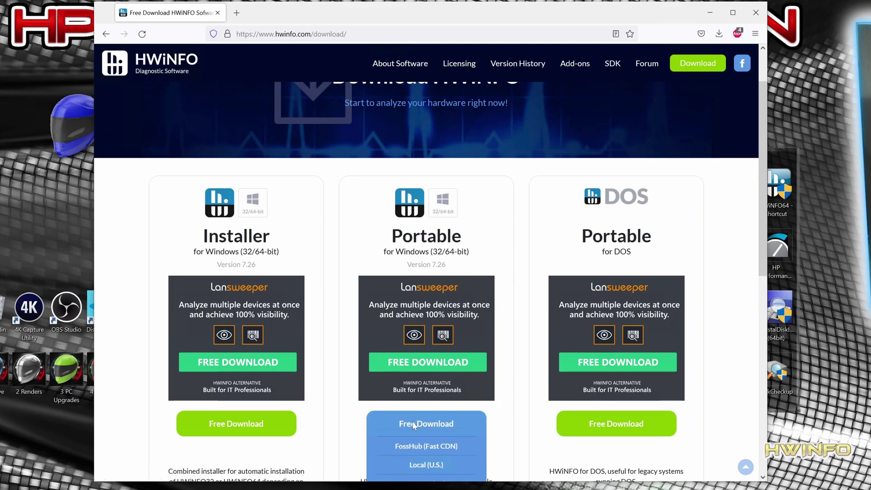
{"action": "mouse_move", "coordinate": [236, 423]}
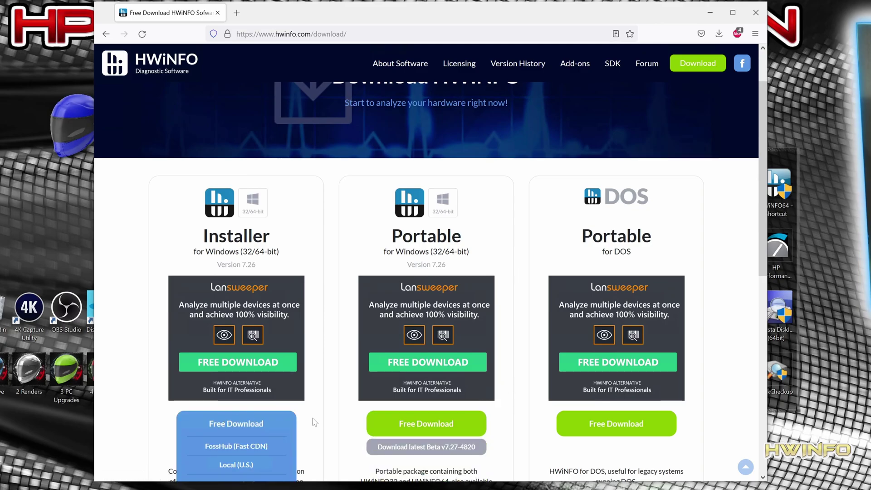
{"action": "scroll", "coordinate": [426, 449], "scroll_direction": "down", "scroll_amount": 2}
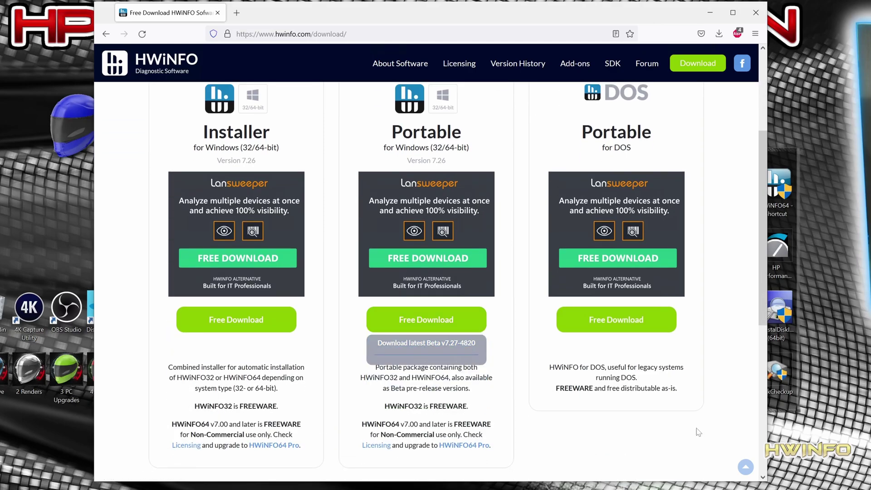
{"action": "left_click", "coordinate": [709, 19]}
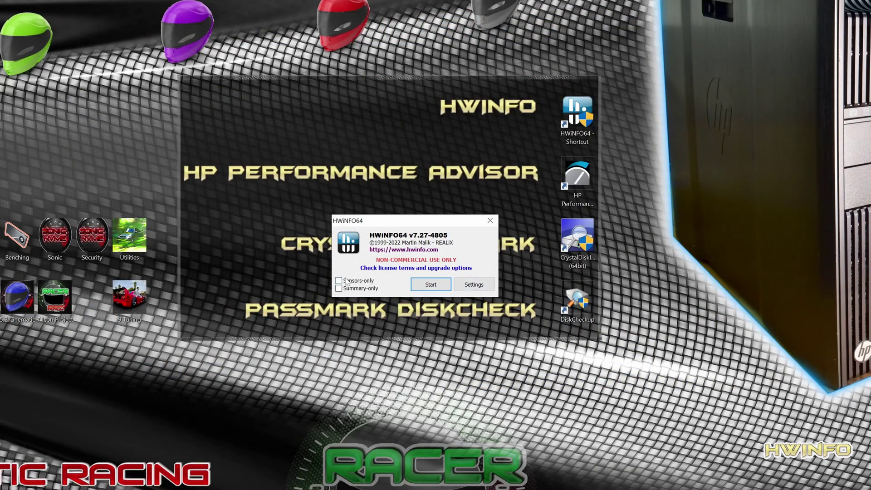
- Start HWiNFO64's full system analysis and follow the update notice to the download site
{"action": "left_click", "coordinate": [422, 284]}
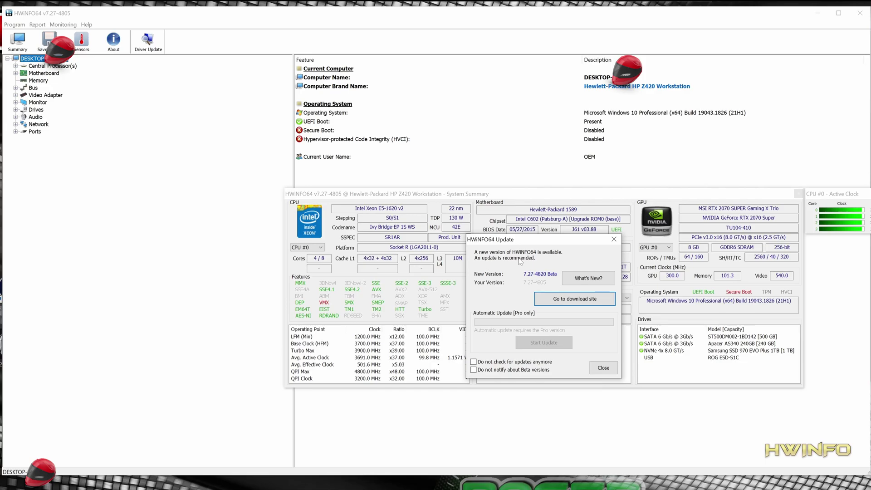
{"action": "left_click", "coordinate": [570, 307]}
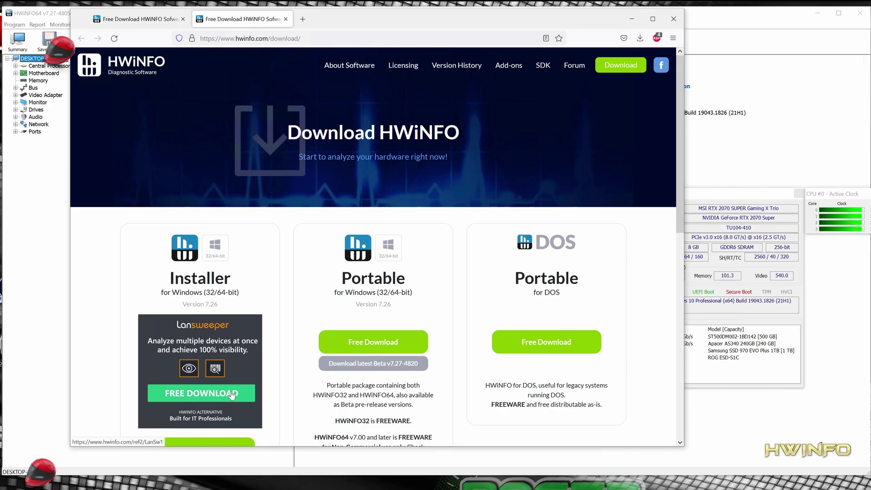
- Scroll the HWiNFO download page opened from the update notice
{"action": "scroll", "coordinate": [349, 330], "scroll_direction": "down", "scroll_amount": 3}
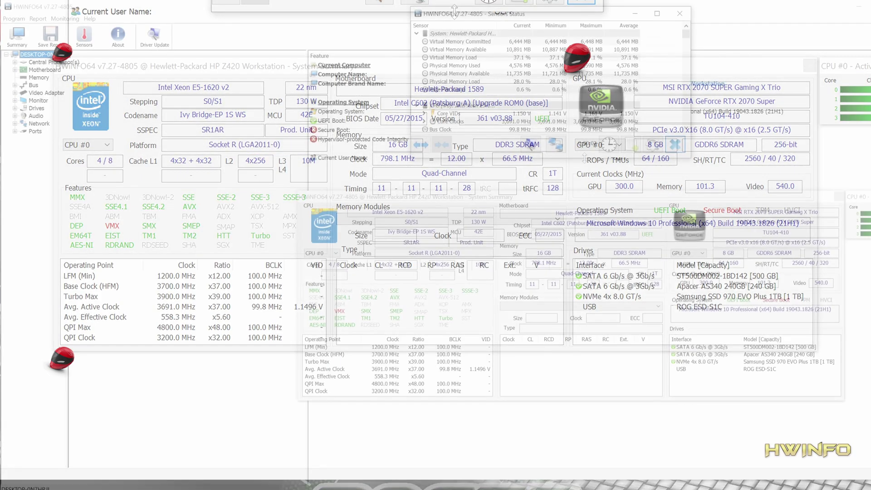
- Stretch the Sensors Status window down to the screen bottom and across to the right edge
{"action": "left_click_drag", "start_coordinate": [586, 399], "coordinate": [590, 487]}
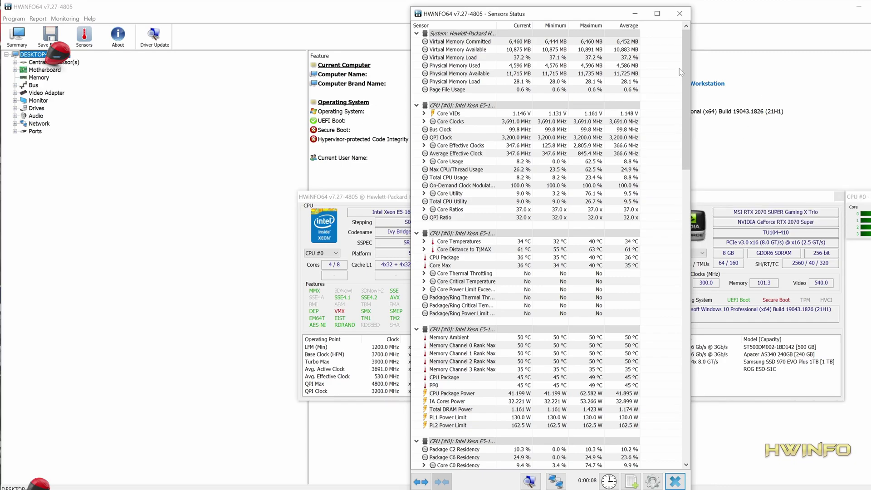
{"action": "left_click_drag", "start_coordinate": [689, 65], "coordinate": [682, 115]}
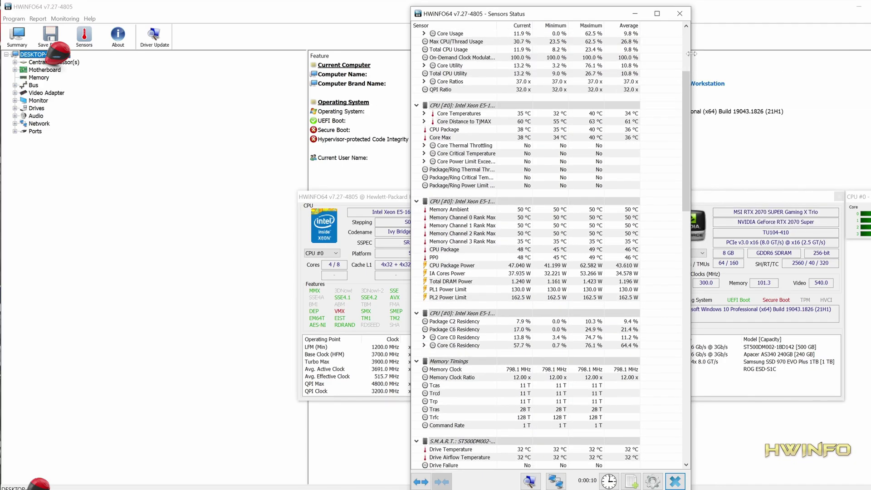
{"action": "left_click_drag", "start_coordinate": [691, 53], "coordinate": [870, 53]}
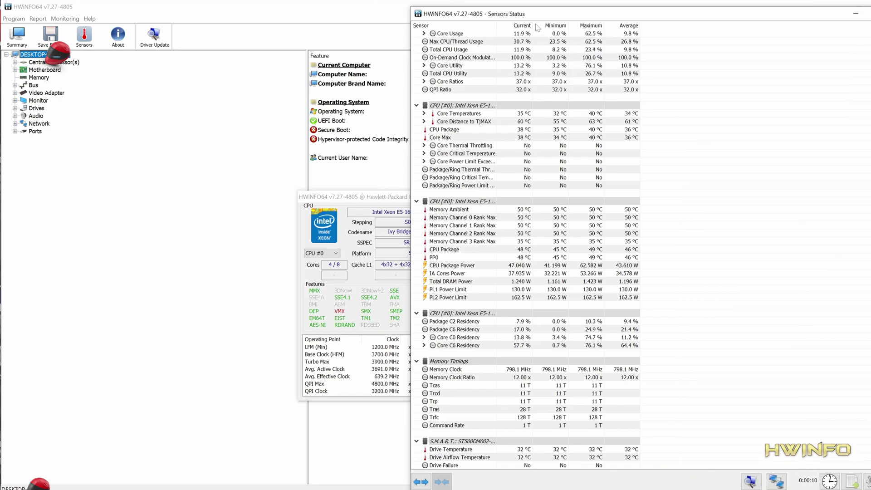
- Widen the sensor name column and scroll through the CPU and memory readings
{"action": "left_click_drag", "start_coordinate": [565, 22], "coordinate": [600, 23]}
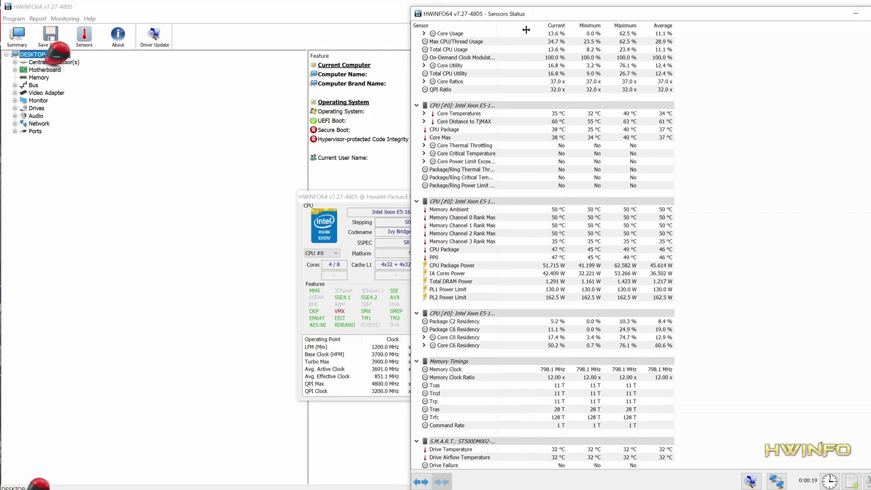
{"action": "left_click_drag", "start_coordinate": [551, 31], "coordinate": [586, 32]}
{"action": "scroll", "coordinate": [565, 182], "scroll_direction": "up", "scroll_amount": 5}
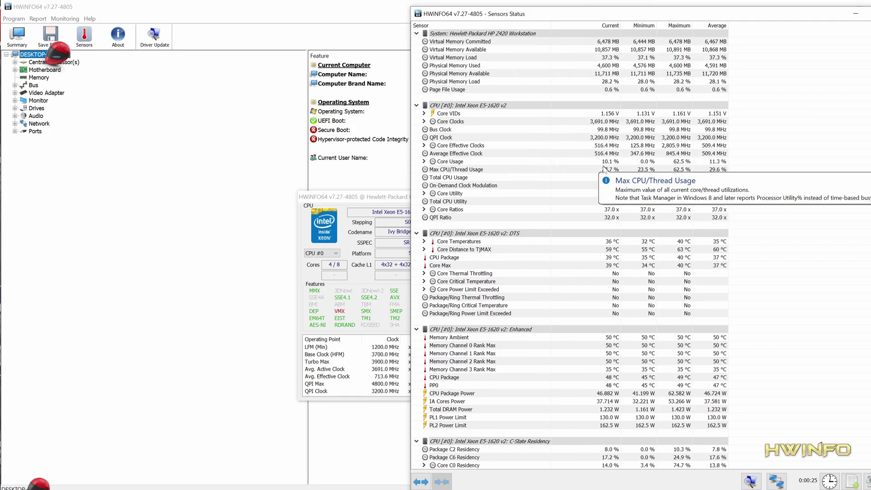
{"action": "scroll", "coordinate": [623, 203], "scroll_direction": "down", "scroll_amount": 1}
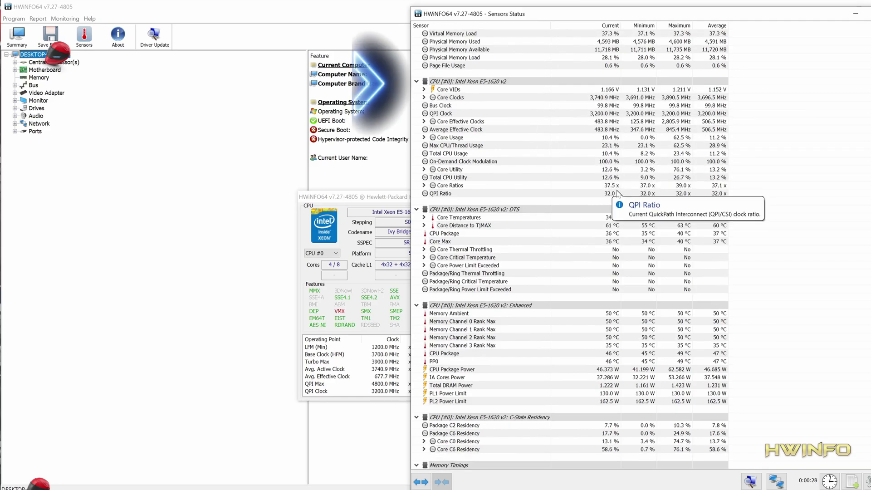
{"action": "scroll", "coordinate": [548, 207], "scroll_direction": "down", "scroll_amount": 1}
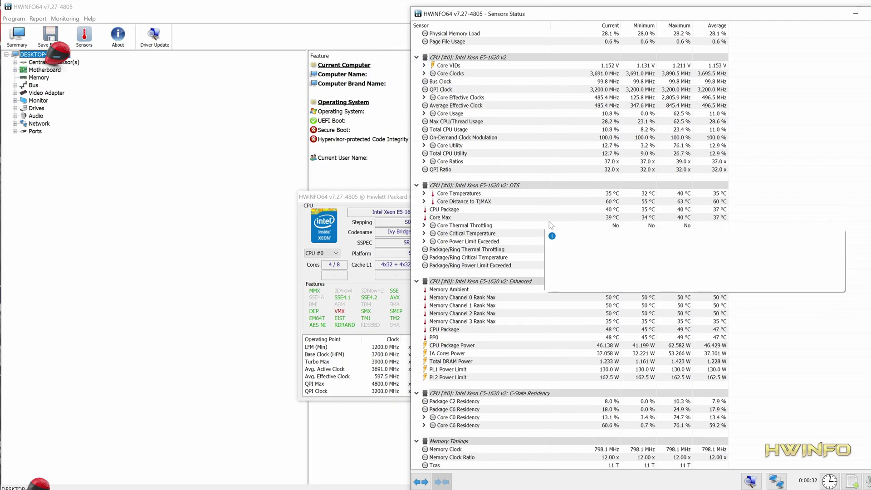
{"action": "scroll", "coordinate": [550, 224], "scroll_direction": "down", "scroll_amount": 1}
{"action": "scroll", "coordinate": [550, 225], "scroll_direction": "down", "scroll_amount": 1}
{"action": "scroll", "coordinate": [550, 225], "scroll_direction": "down", "scroll_amount": 1}
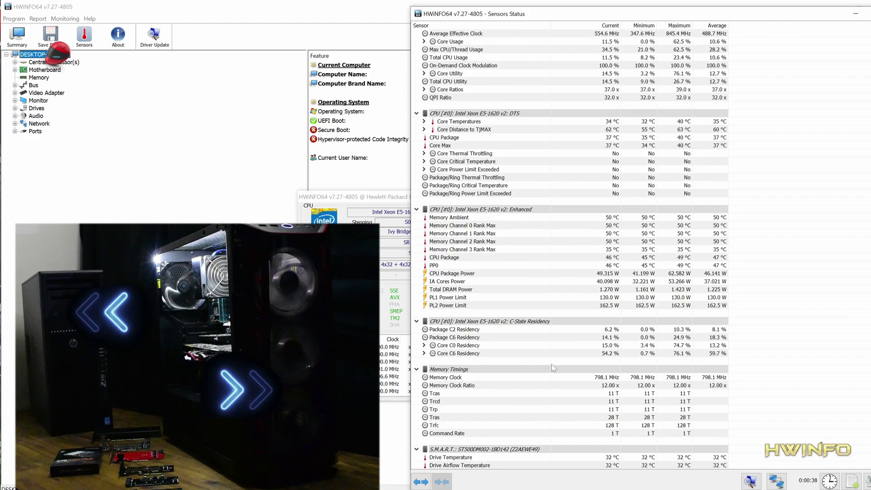
- Scroll down the sensor list and expand the Apacer AS340 drive's activity readings
{"action": "scroll", "coordinate": [553, 367], "scroll_direction": "down", "scroll_amount": 2}
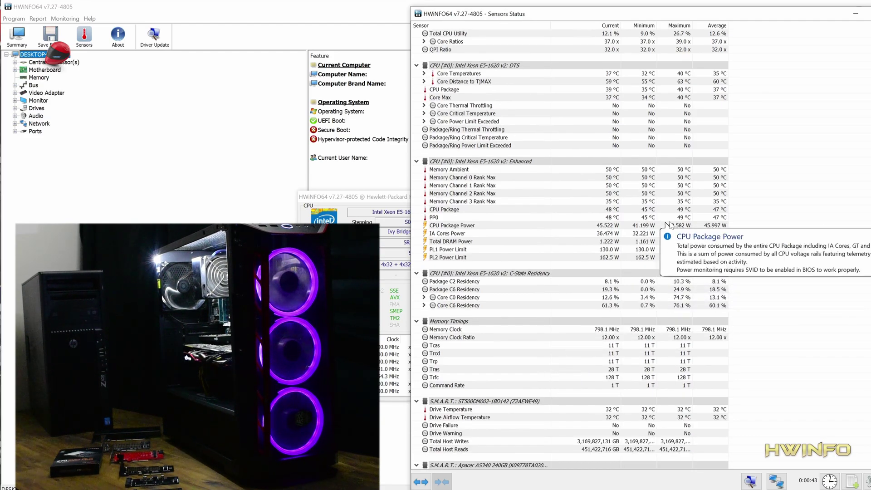
{"action": "scroll", "coordinate": [561, 313], "scroll_direction": "down", "scroll_amount": 2}
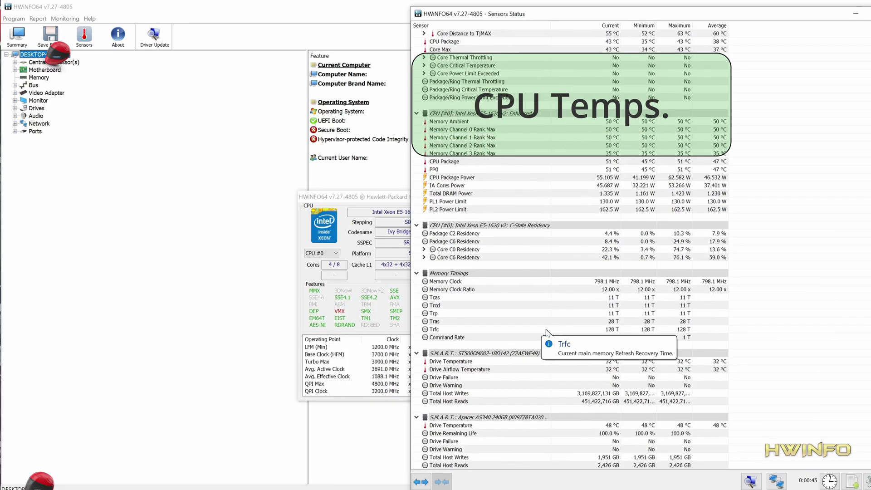
{"action": "scroll", "coordinate": [561, 327], "scroll_direction": "down", "scroll_amount": 1}
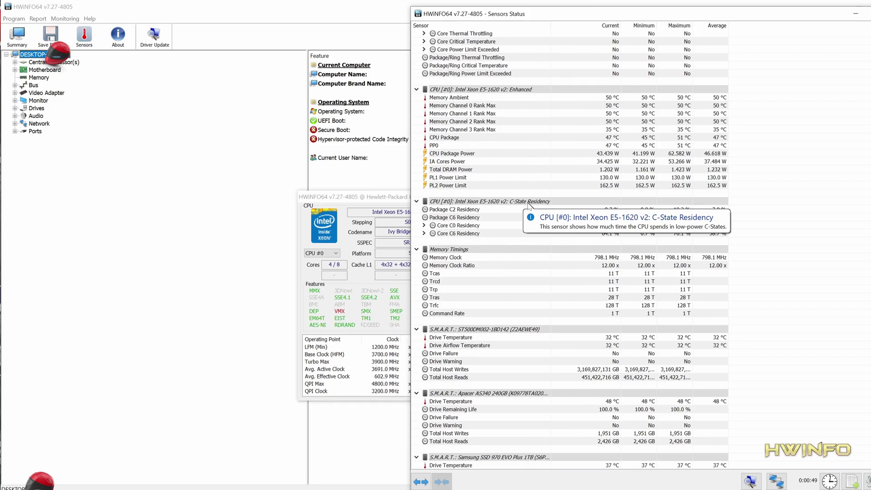
{"action": "scroll", "coordinate": [534, 298], "scroll_direction": "down", "scroll_amount": 1}
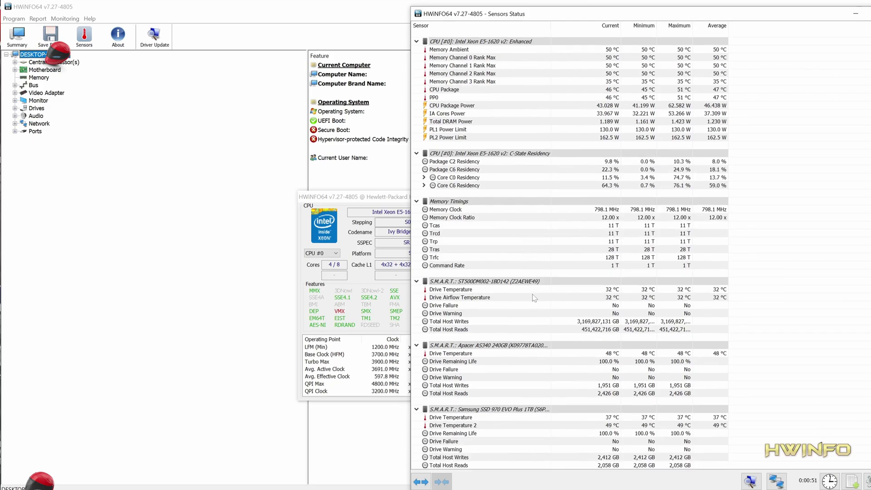
{"action": "scroll", "coordinate": [534, 292], "scroll_direction": "down", "scroll_amount": 1}
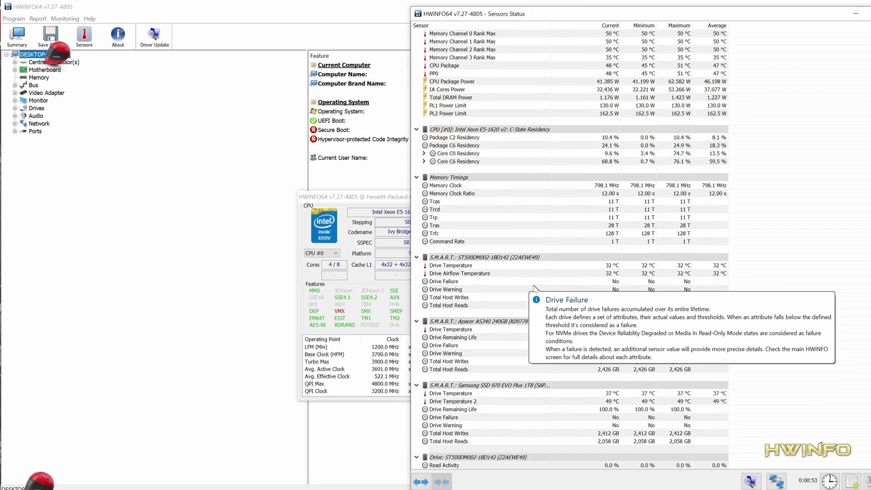
{"action": "scroll", "coordinate": [534, 289], "scroll_direction": "down", "scroll_amount": 1}
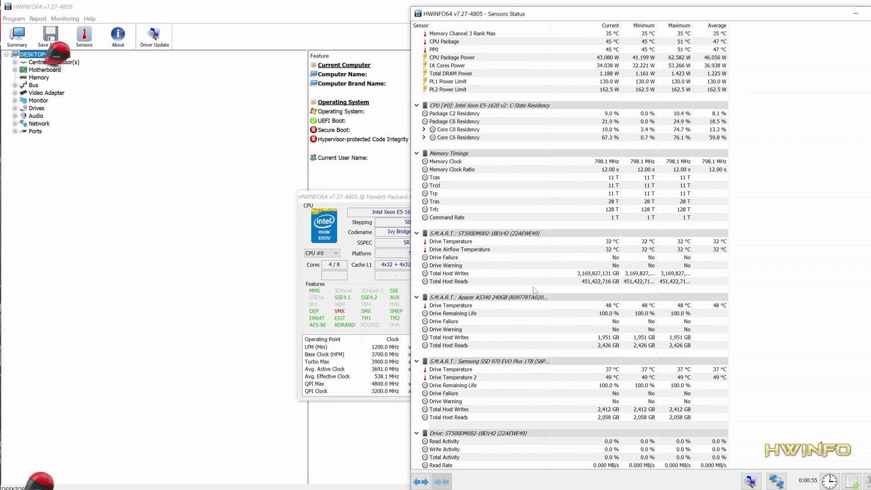
{"action": "scroll", "coordinate": [534, 289], "scroll_direction": "down", "scroll_amount": 4}
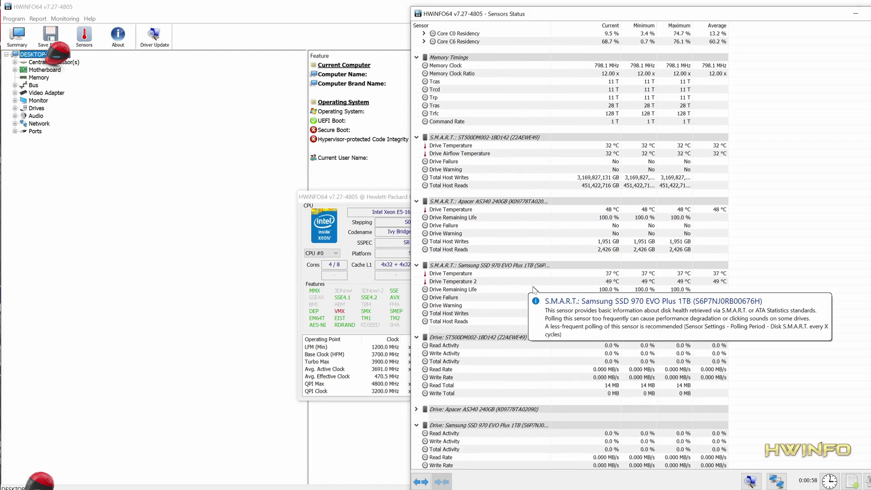
{"action": "scroll", "coordinate": [534, 290], "scroll_direction": "down", "scroll_amount": 2}
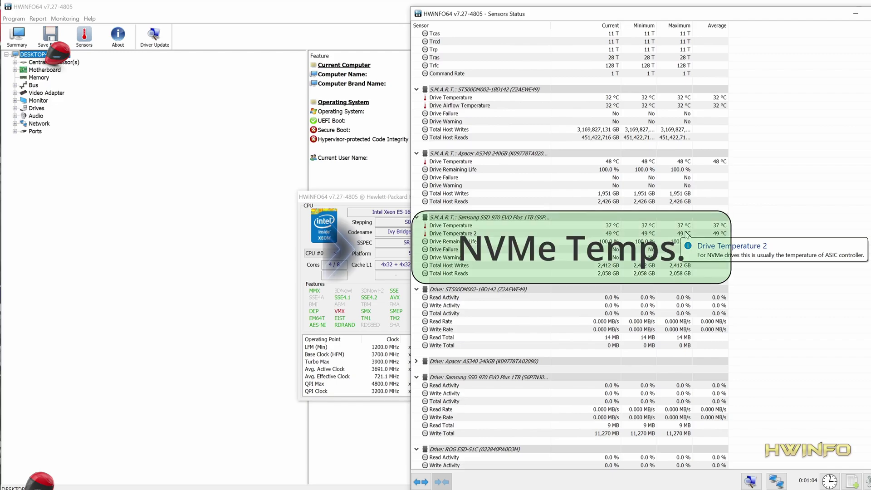
{"action": "scroll", "coordinate": [683, 248], "scroll_direction": "down", "scroll_amount": 3}
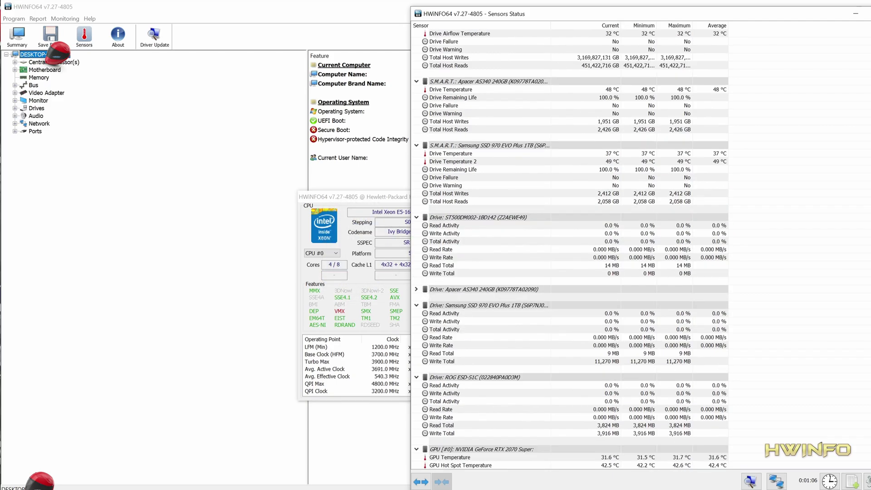
{"action": "scroll", "coordinate": [672, 254], "scroll_direction": "down", "scroll_amount": 2}
{"action": "scroll", "coordinate": [653, 268], "scroll_direction": "down", "scroll_amount": 2}
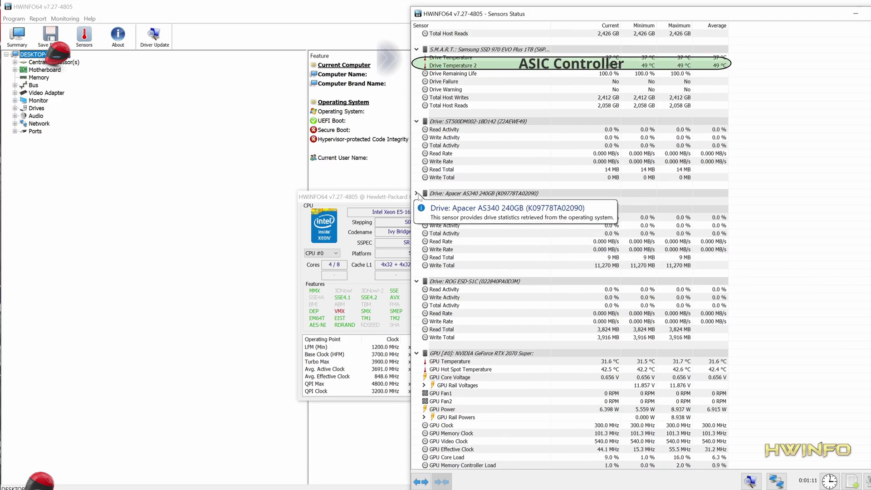
{"action": "double_click", "coordinate": [443, 194]}
- Scroll back up and narrow the sensor name column
{"action": "scroll", "coordinate": [608, 240], "scroll_direction": "down", "scroll_amount": 2}
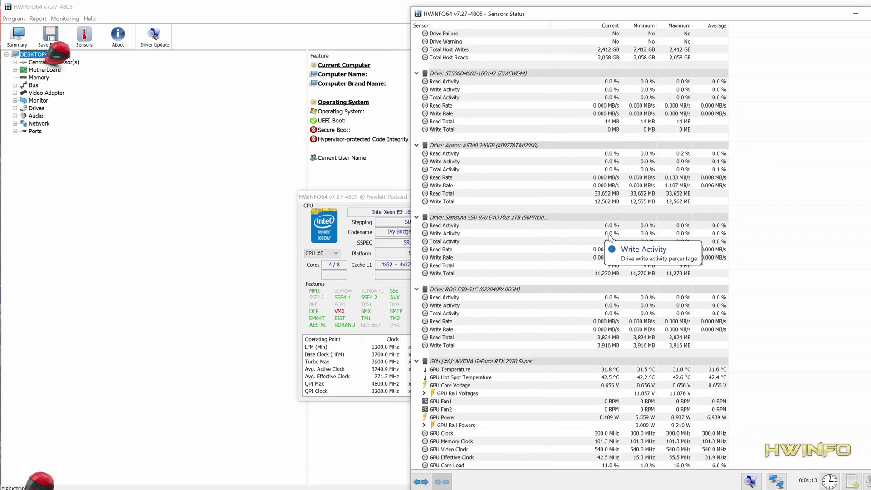
{"action": "scroll", "coordinate": [599, 249], "scroll_direction": "down", "scroll_amount": 2}
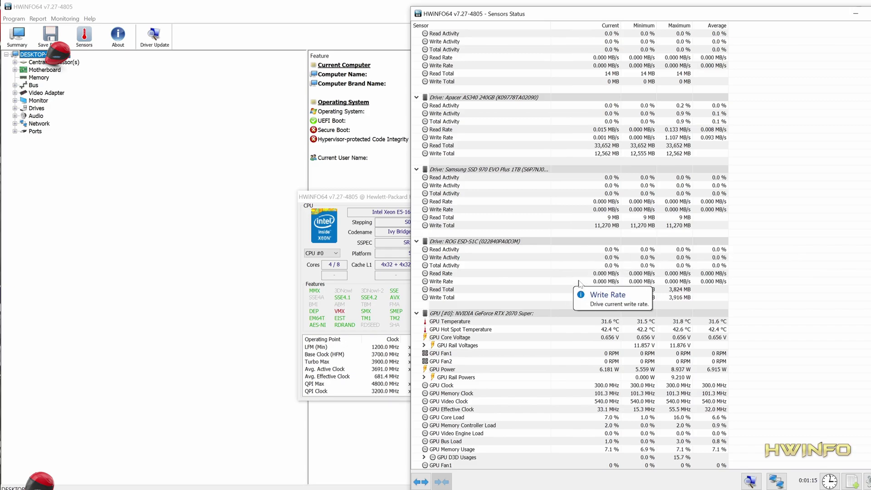
{"action": "scroll", "coordinate": [585, 272], "scroll_direction": "up", "scroll_amount": 4}
{"action": "scroll", "coordinate": [576, 227], "scroll_direction": "up", "scroll_amount": 6}
{"action": "scroll", "coordinate": [570, 181], "scroll_direction": "up", "scroll_amount": 4}
{"action": "scroll", "coordinate": [570, 181], "scroll_direction": "up", "scroll_amount": 1}
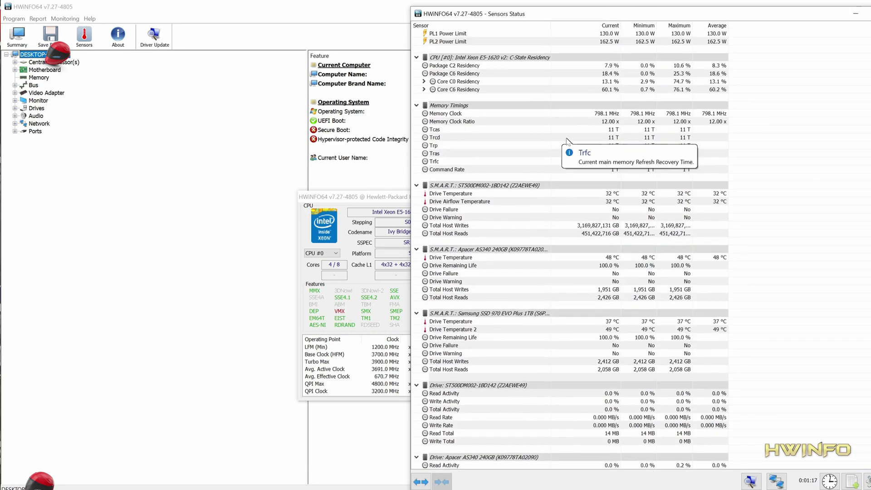
{"action": "scroll", "coordinate": [563, 182], "scroll_direction": "up", "scroll_amount": 3}
{"action": "scroll", "coordinate": [554, 183], "scroll_direction": "up", "scroll_amount": 10}
{"action": "scroll", "coordinate": [553, 183], "scroll_direction": "up", "scroll_amount": 3}
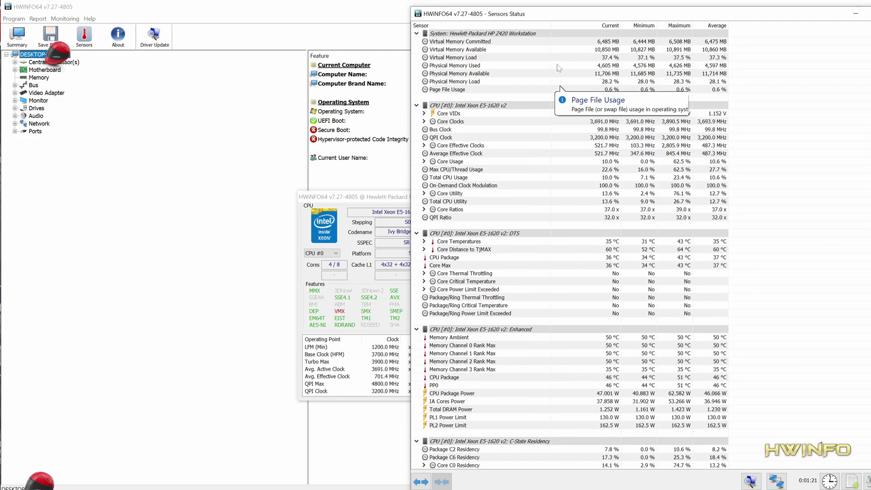
{"action": "left_click_drag", "start_coordinate": [544, 21], "coordinate": [529, 20]}
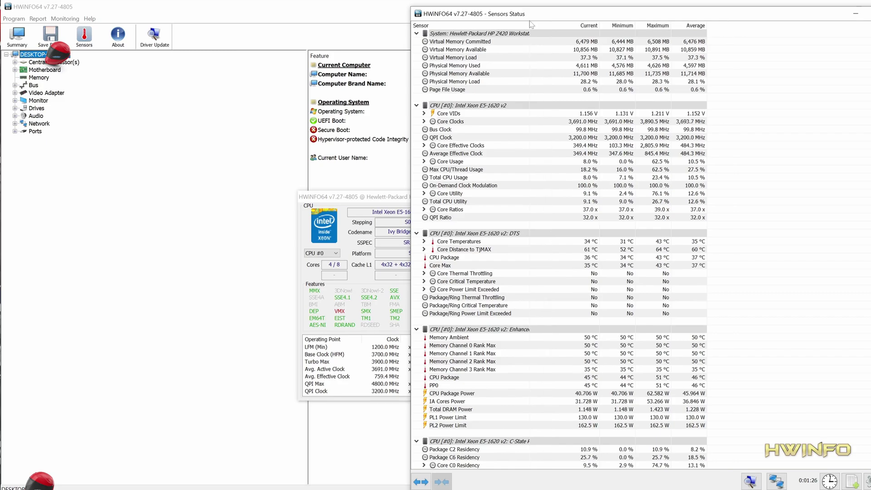
- Scroll through drive S.M.A.R.T. health, NVMe read/write rates, GPU and network readings
{"action": "scroll", "coordinate": [548, 181], "scroll_direction": "down", "scroll_amount": 4}
{"action": "scroll", "coordinate": [549, 188], "scroll_direction": "down", "scroll_amount": 6}
{"action": "scroll", "coordinate": [549, 190], "scroll_direction": "down", "scroll_amount": 3}
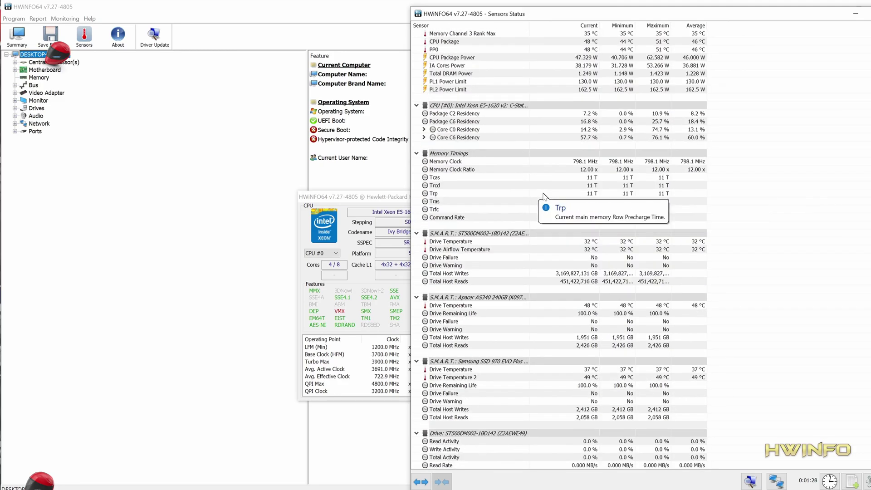
{"action": "scroll", "coordinate": [542, 217], "scroll_direction": "down", "scroll_amount": 3}
{"action": "scroll", "coordinate": [536, 254], "scroll_direction": "down", "scroll_amount": 6}
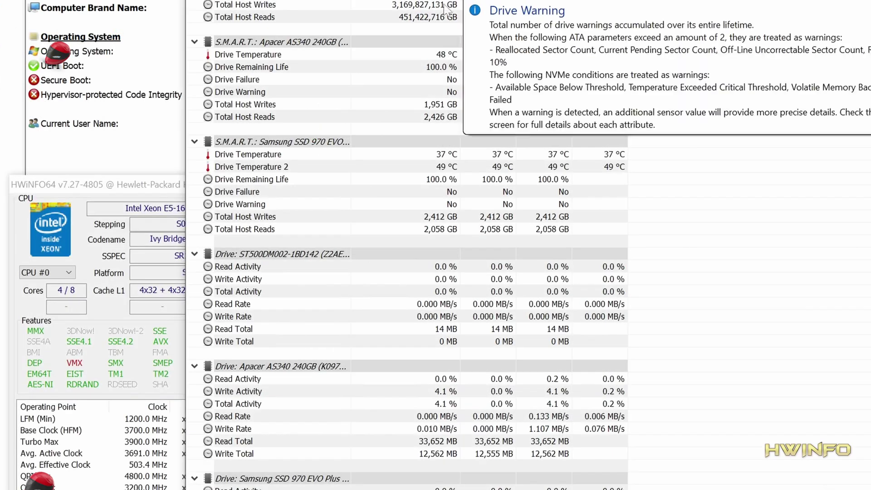
{"action": "scroll", "coordinate": [366, 258], "scroll_direction": "down", "scroll_amount": 4}
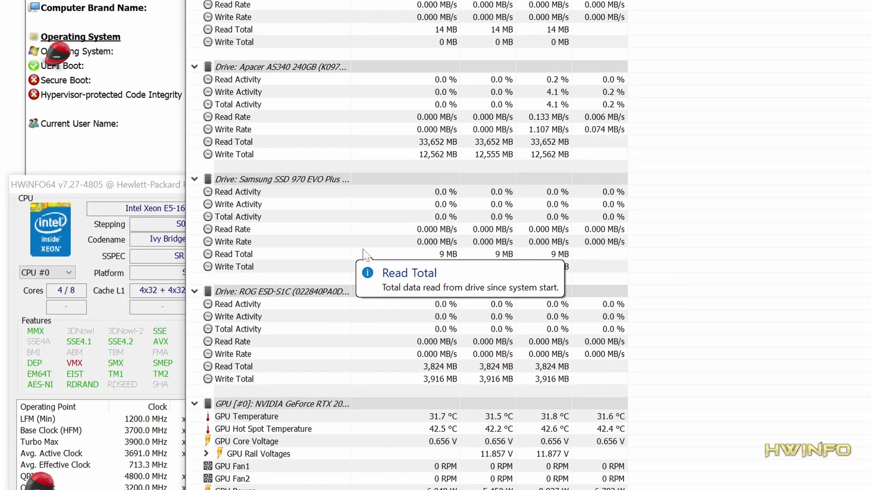
{"action": "scroll", "coordinate": [363, 257], "scroll_direction": "down", "scroll_amount": 5}
{"action": "scroll", "coordinate": [361, 256], "scroll_direction": "down", "scroll_amount": 4}
{"action": "scroll", "coordinate": [358, 255], "scroll_direction": "down", "scroll_amount": 1}
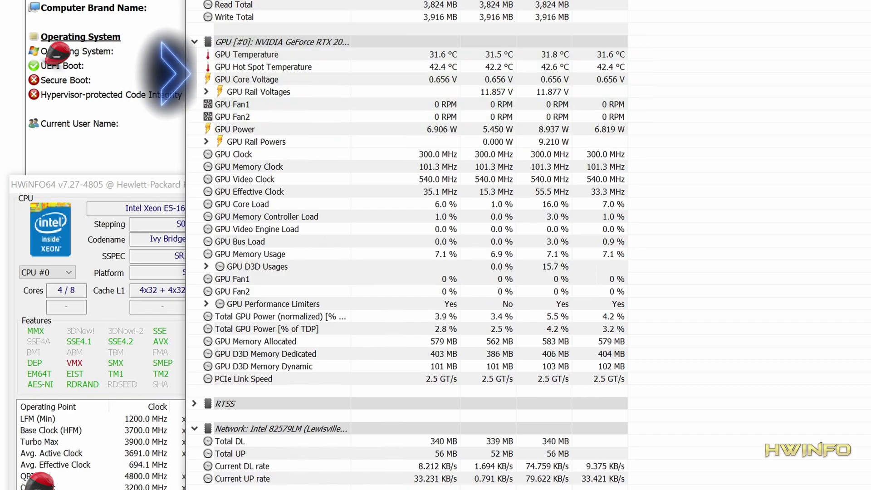
{"action": "scroll", "coordinate": [358, 255], "scroll_direction": "up", "scroll_amount": 15}
{"action": "scroll", "coordinate": [358, 255], "scroll_direction": "up", "scroll_amount": 10}
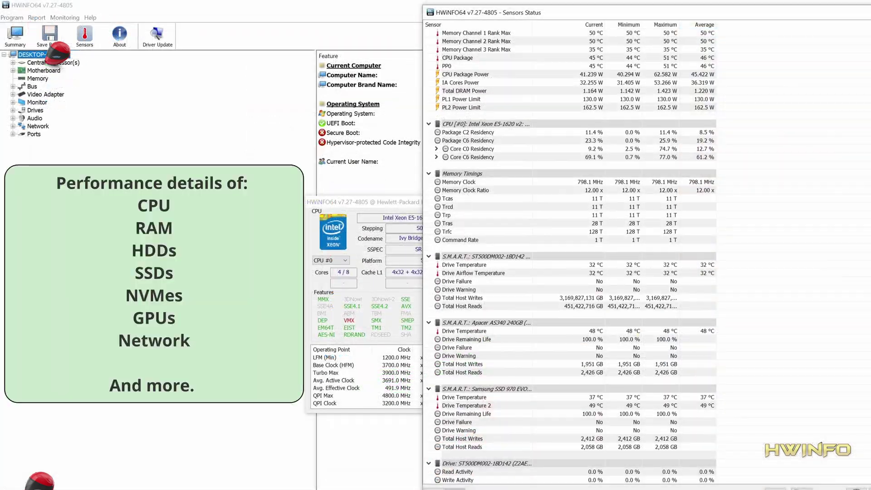
{"action": "scroll", "coordinate": [427, 139], "scroll_direction": "down", "scroll_amount": 3}
{"action": "scroll", "coordinate": [427, 139], "scroll_direction": "down", "scroll_amount": 3}
{"action": "scroll", "coordinate": [569, 261], "scroll_direction": "down", "scroll_amount": 2}
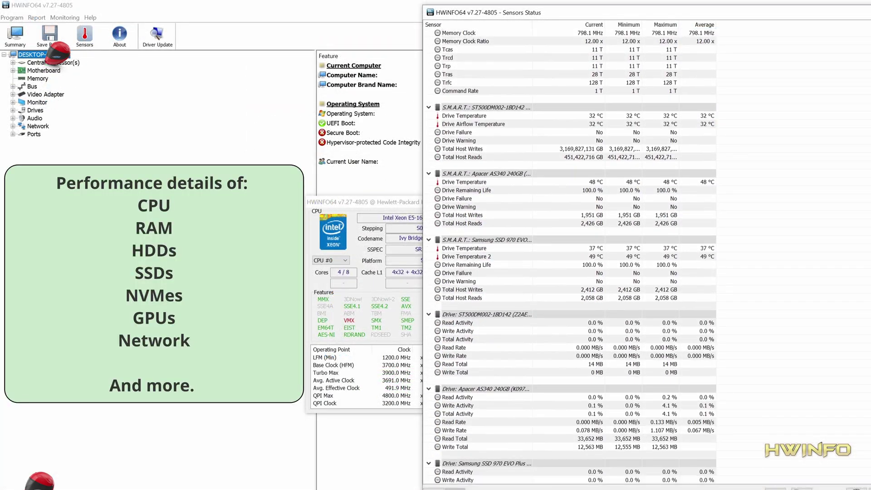
{"action": "scroll", "coordinate": [570, 261], "scroll_direction": "down", "scroll_amount": 3}
{"action": "scroll", "coordinate": [570, 260], "scroll_direction": "down", "scroll_amount": 2}
{"action": "scroll", "coordinate": [569, 261], "scroll_direction": "down", "scroll_amount": 2}
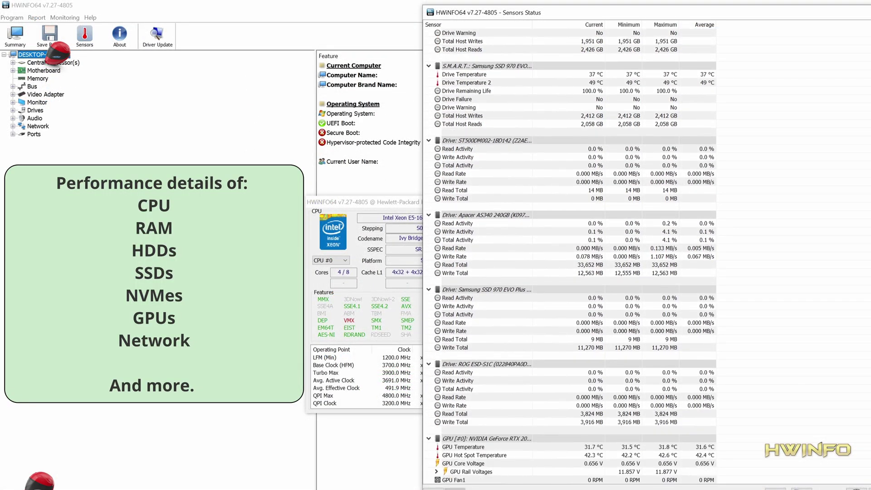
{"action": "scroll", "coordinate": [569, 260], "scroll_direction": "down", "scroll_amount": 3}
{"action": "scroll", "coordinate": [570, 261], "scroll_direction": "down", "scroll_amount": 3}
{"action": "scroll", "coordinate": [569, 261], "scroll_direction": "down", "scroll_amount": 1}
{"action": "scroll", "coordinate": [569, 260], "scroll_direction": "down", "scroll_amount": 1}
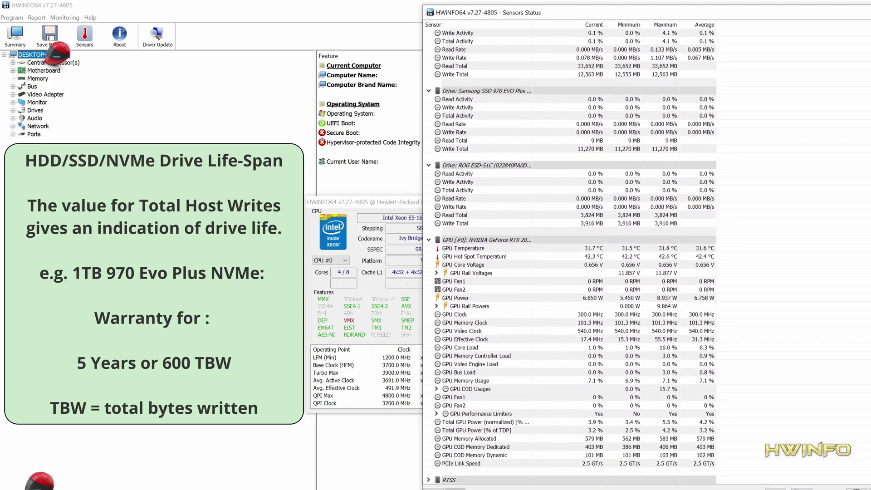
{"action": "scroll", "coordinate": [569, 261], "scroll_direction": "down", "scroll_amount": 1}
{"action": "scroll", "coordinate": [569, 261], "scroll_direction": "down", "scroll_amount": 2}
{"action": "scroll", "coordinate": [569, 261], "scroll_direction": "down", "scroll_amount": 1}
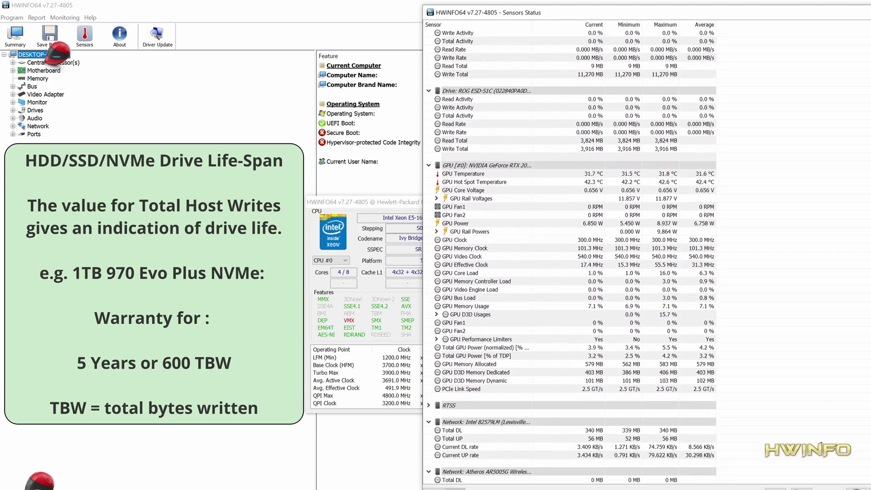
{"action": "scroll", "coordinate": [569, 261], "scroll_direction": "down", "scroll_amount": 1}
{"action": "scroll", "coordinate": [569, 261], "scroll_direction": "down", "scroll_amount": 1}
{"action": "scroll", "coordinate": [570, 260], "scroll_direction": "down", "scroll_amount": 1}
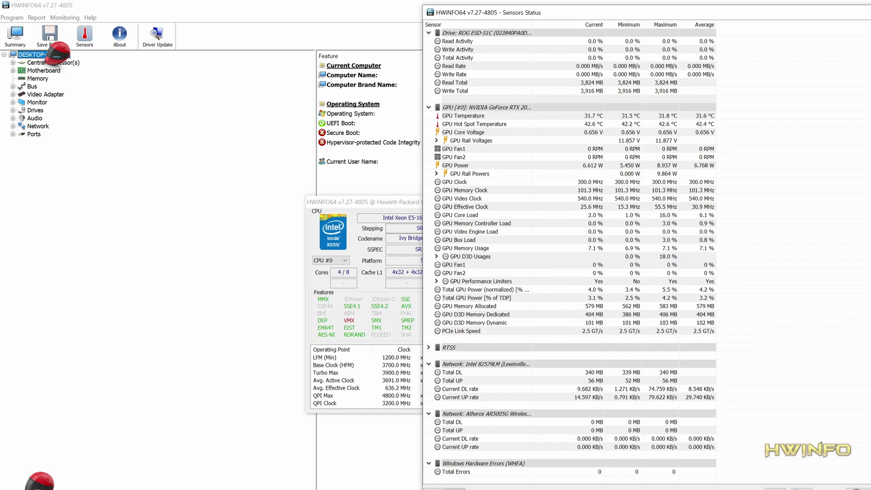
{"action": "left_click", "coordinate": [429, 347]}
{"action": "scroll", "coordinate": [758, 362], "scroll_direction": "up", "scroll_amount": 2}
{"action": "scroll", "coordinate": [758, 361], "scroll_direction": "up", "scroll_amount": 1}
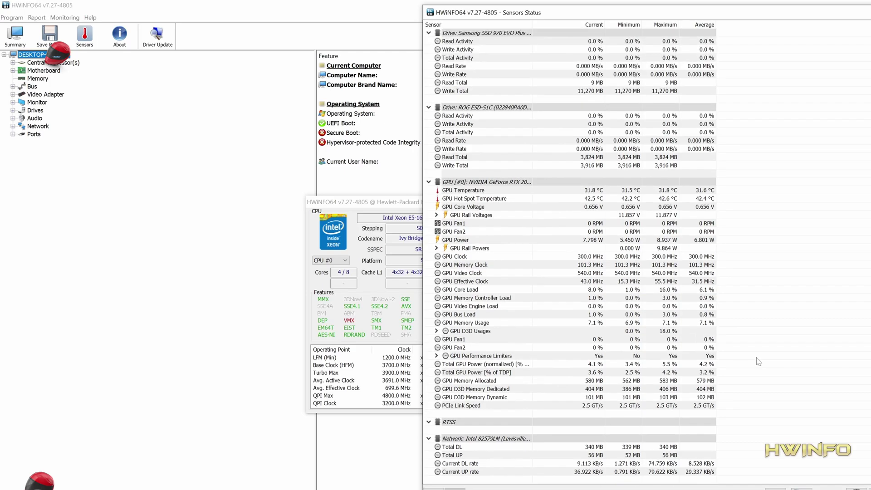
{"action": "scroll", "coordinate": [759, 361], "scroll_direction": "up", "scroll_amount": 4}
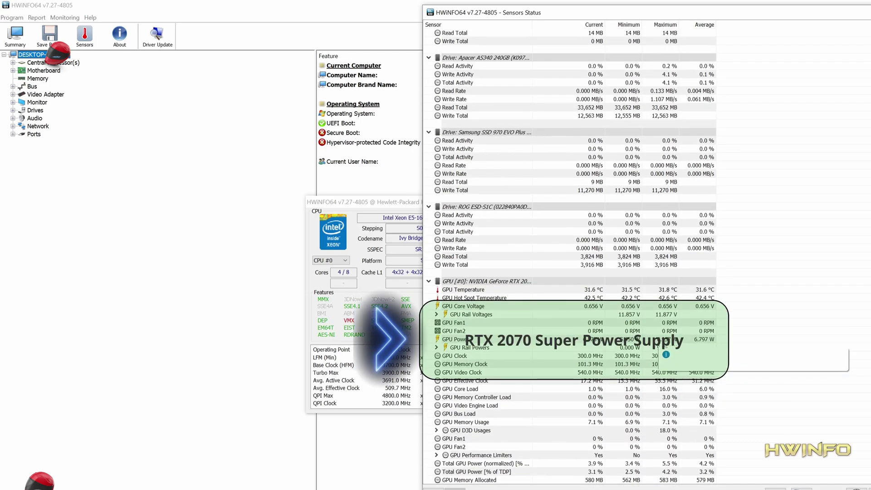
{"action": "scroll", "coordinate": [784, 377], "scroll_direction": "up", "scroll_amount": 2}
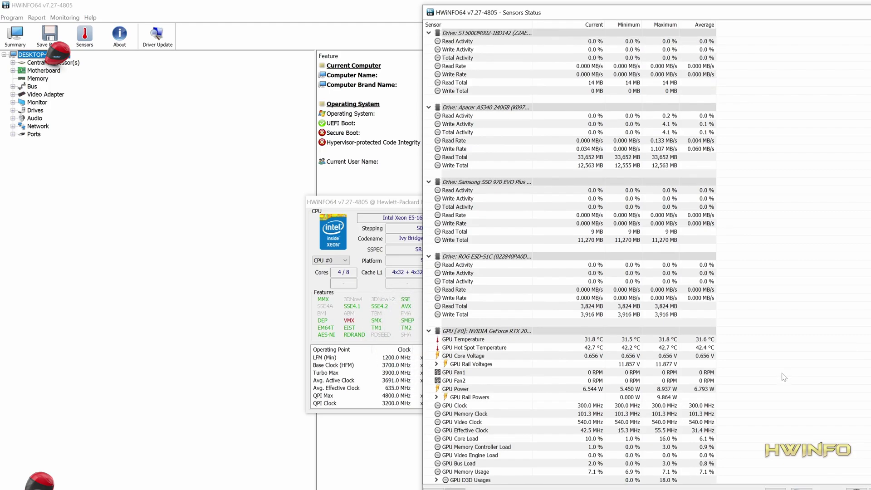
{"action": "scroll", "coordinate": [784, 377], "scroll_direction": "down", "scroll_amount": 6}
{"action": "scroll", "coordinate": [779, 378], "scroll_direction": "down", "scroll_amount": 3}
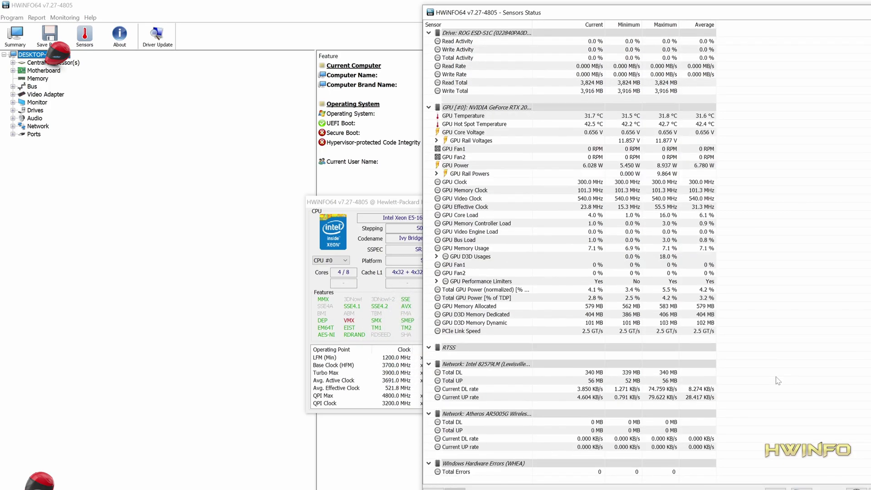
{"action": "scroll", "coordinate": [778, 380], "scroll_direction": "up", "scroll_amount": 4}
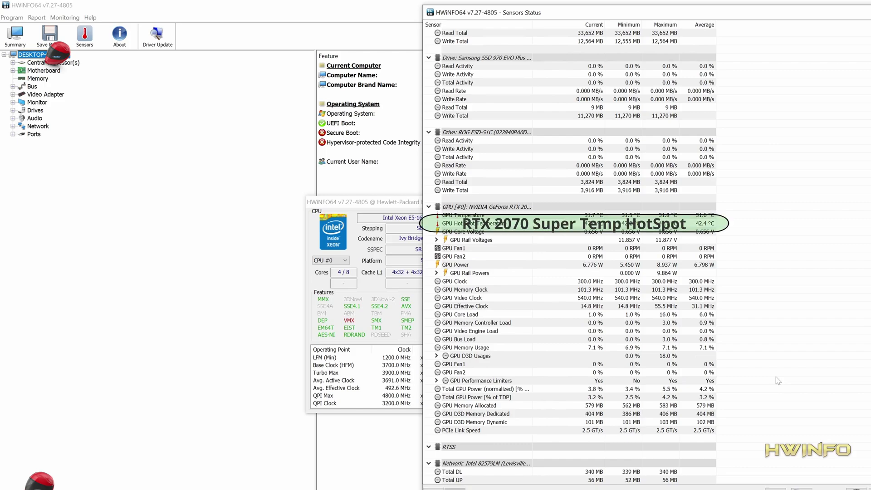
{"action": "scroll", "coordinate": [778, 381], "scroll_direction": "up", "scroll_amount": 4}
{"action": "scroll", "coordinate": [777, 376], "scroll_direction": "up", "scroll_amount": 3}
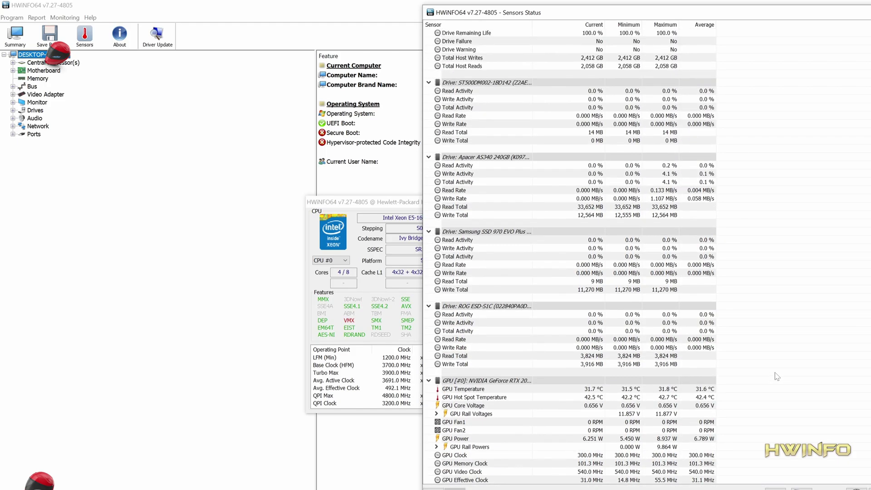
{"action": "scroll", "coordinate": [777, 376], "scroll_direction": "up", "scroll_amount": 5}
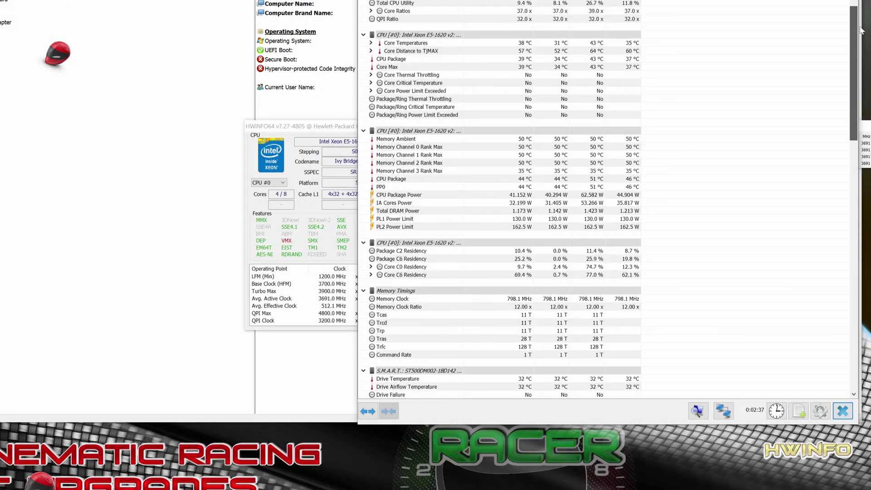
{"action": "scroll", "coordinate": [680, 102], "scroll_direction": "up", "scroll_amount": 5}
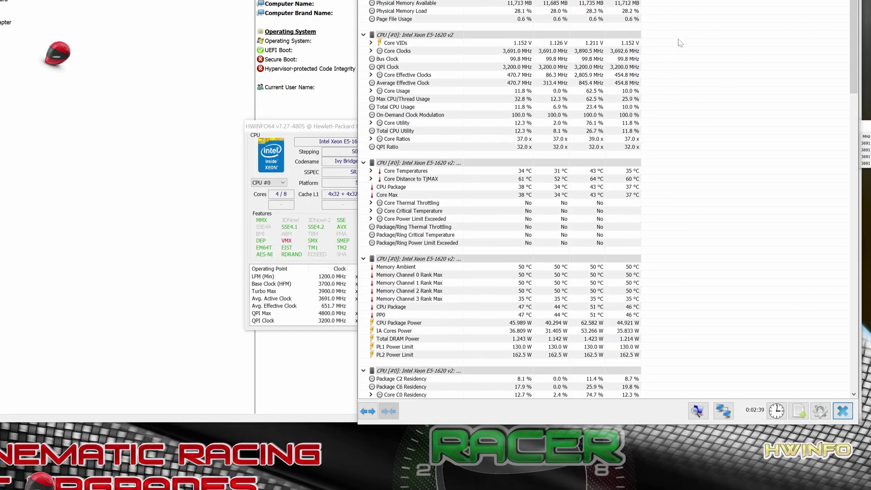
{"action": "left_click", "coordinate": [706, 418]}
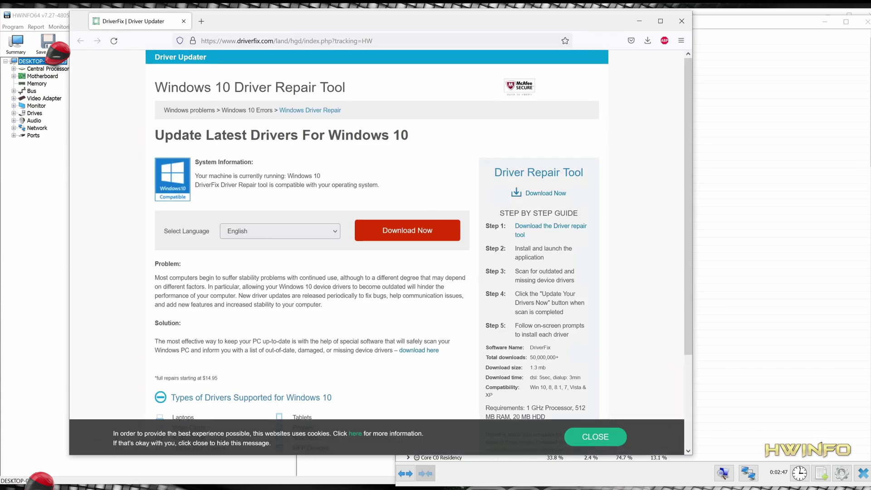
{"action": "left_click", "coordinate": [681, 20]}
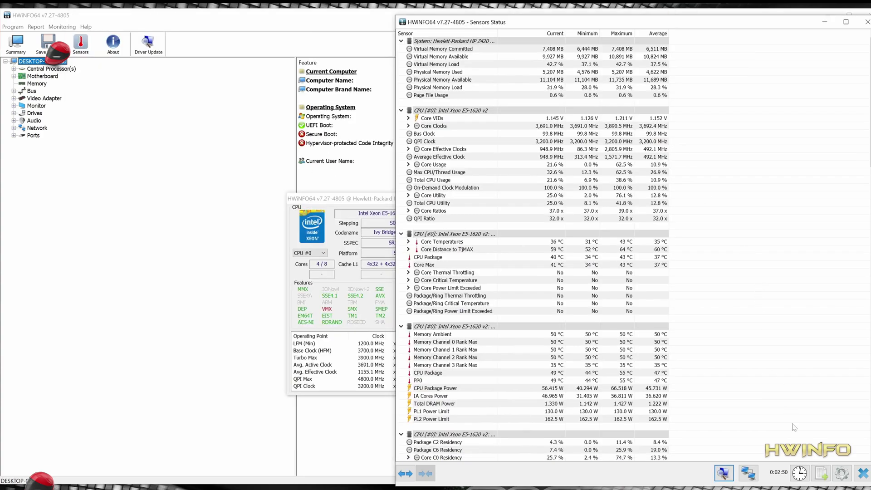
- Open and close Remote Center, then start sensor logging to bring up the CSV save prompt
{"action": "left_click", "coordinate": [748, 475]}
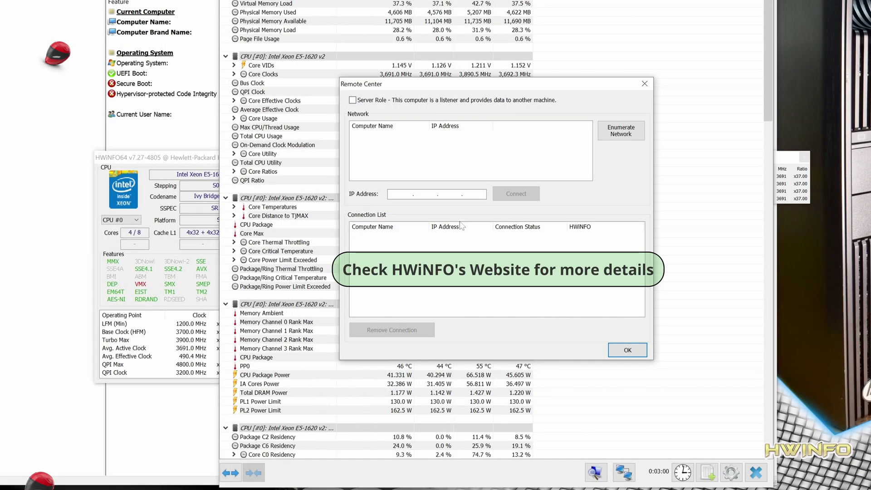
{"action": "left_click", "coordinate": [644, 83]}
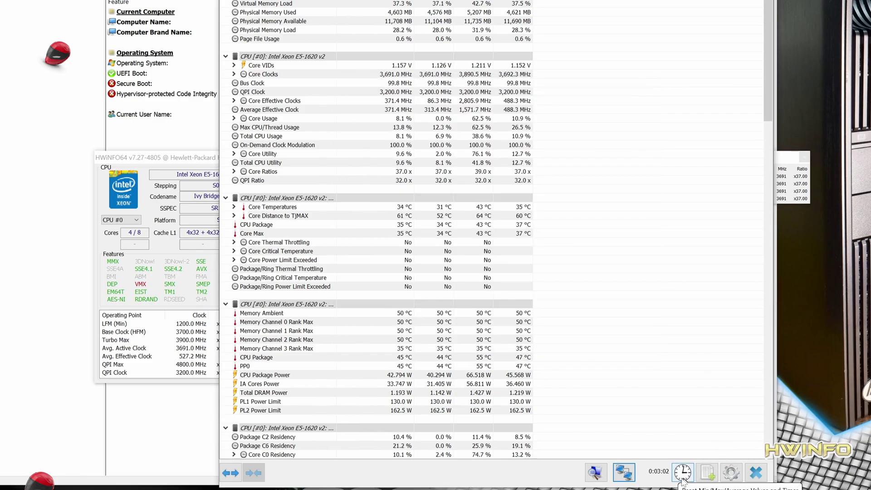
{"action": "left_click", "coordinate": [707, 473]}
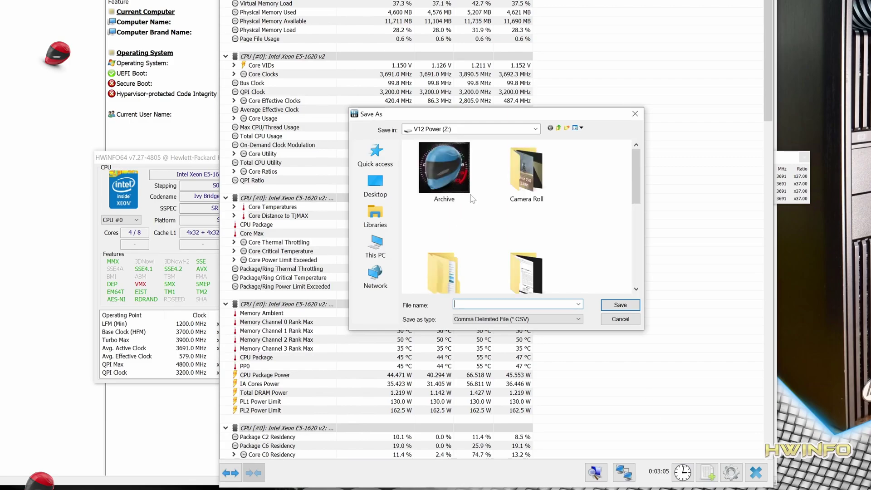
- Save the sensor log as 'HP Z420 Datalog 22-07-2022' in Desktop\4 Tutorials to start logging
{"action": "scroll", "coordinate": [515, 221], "scroll_direction": "down", "scroll_amount": 1}
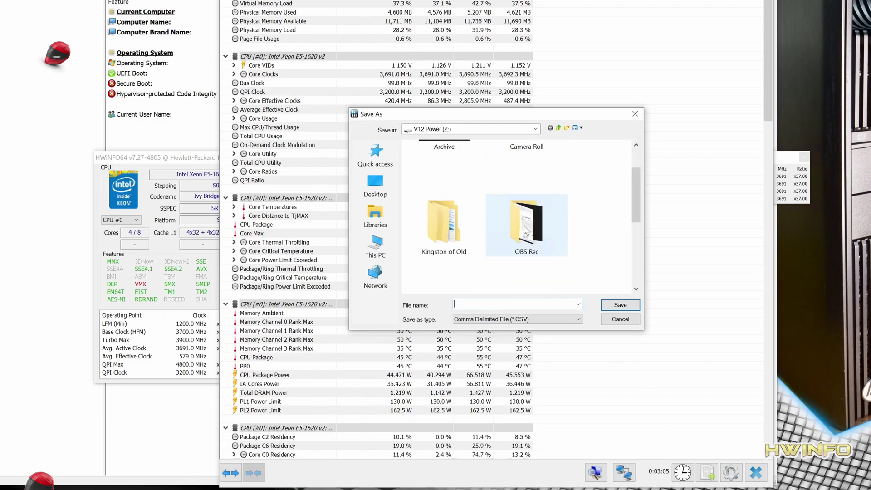
{"action": "scroll", "coordinate": [571, 274], "scroll_direction": "up", "scroll_amount": 1}
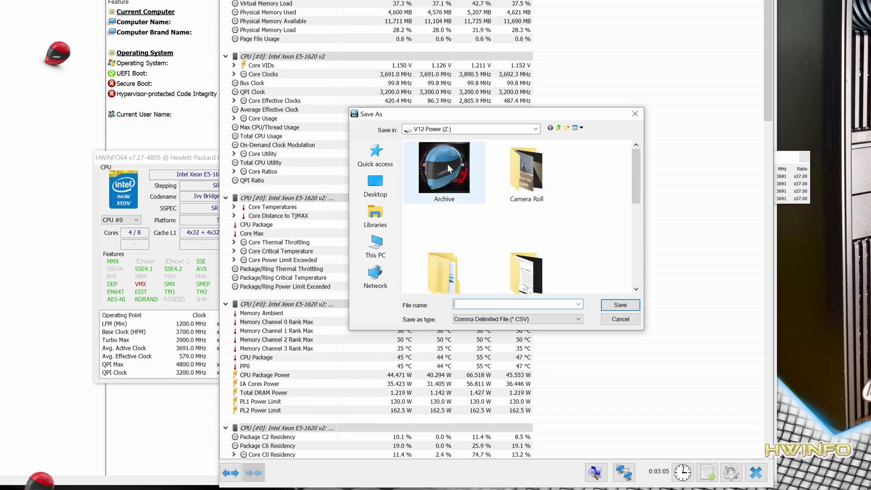
{"action": "left_click", "coordinate": [375, 247]}
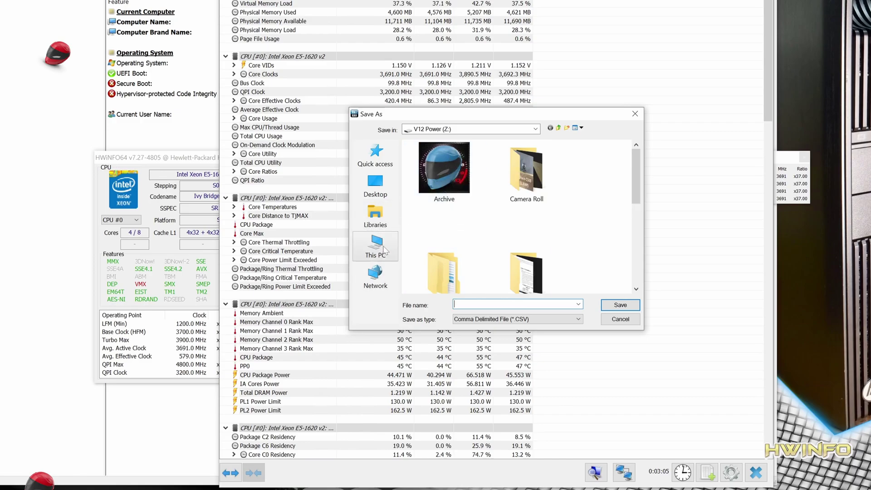
{"action": "left_click", "coordinate": [376, 186]}
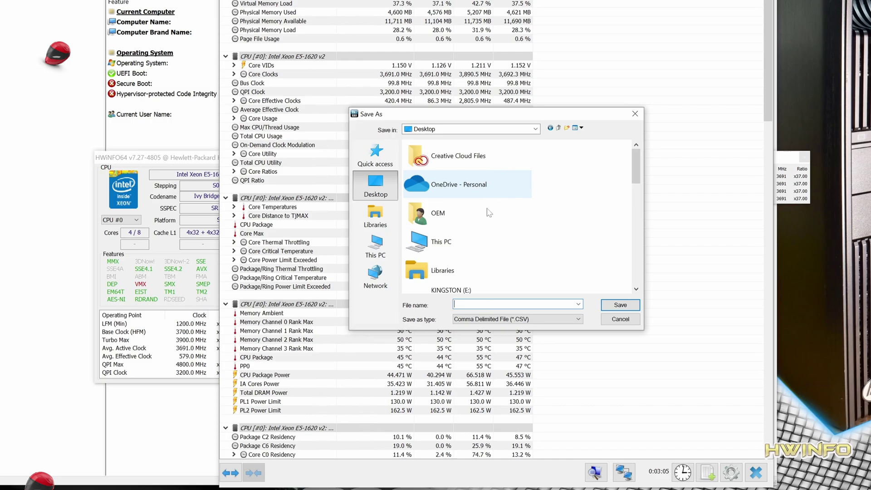
{"action": "scroll", "coordinate": [495, 235], "scroll_direction": "down", "scroll_amount": 5}
{"action": "scroll", "coordinate": [495, 234], "scroll_direction": "down", "scroll_amount": 2}
{"action": "scroll", "coordinate": [494, 234], "scroll_direction": "up", "scroll_amount": 2}
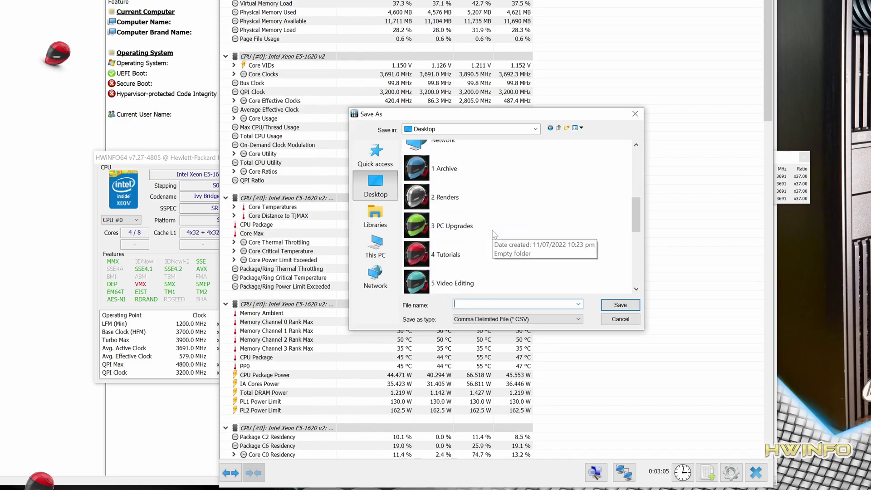
{"action": "left_click", "coordinate": [447, 254]}
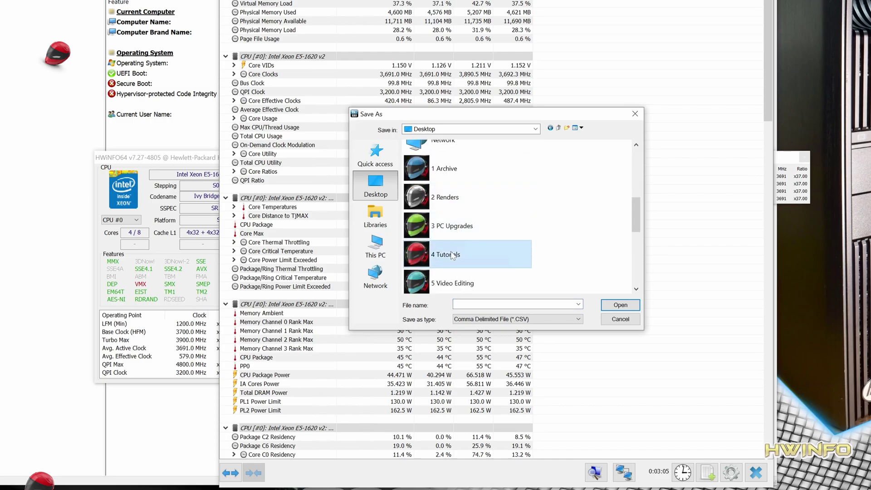
{"action": "left_click", "coordinate": [620, 305]}
{"action": "type", "text": "HP Z420 Datalog 22-07-2022"}
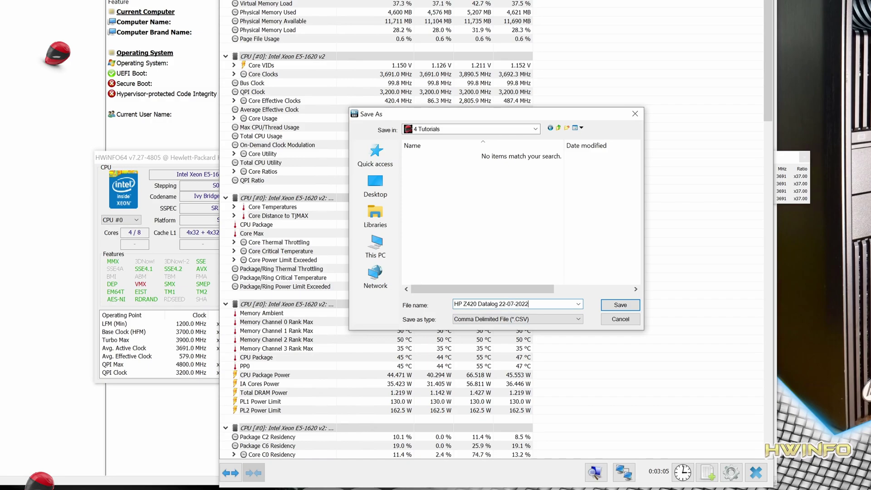
{"action": "left_click", "coordinate": [620, 305]}
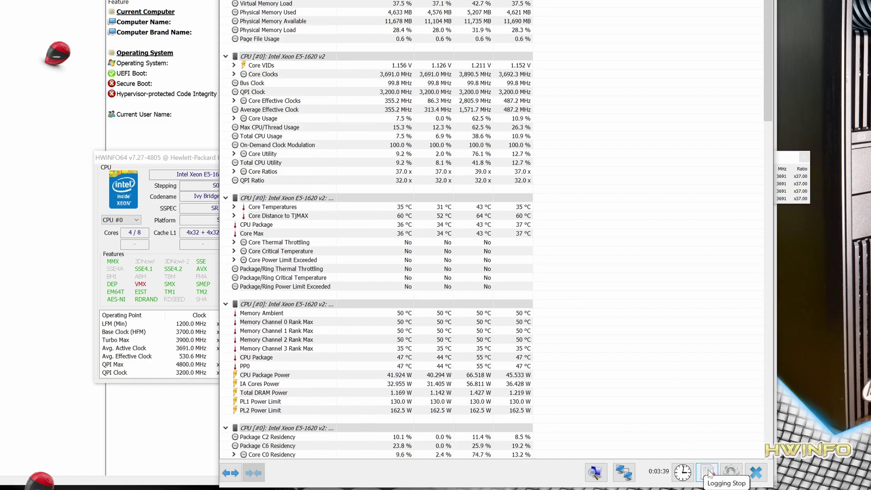
{"action": "left_click", "coordinate": [731, 473]}
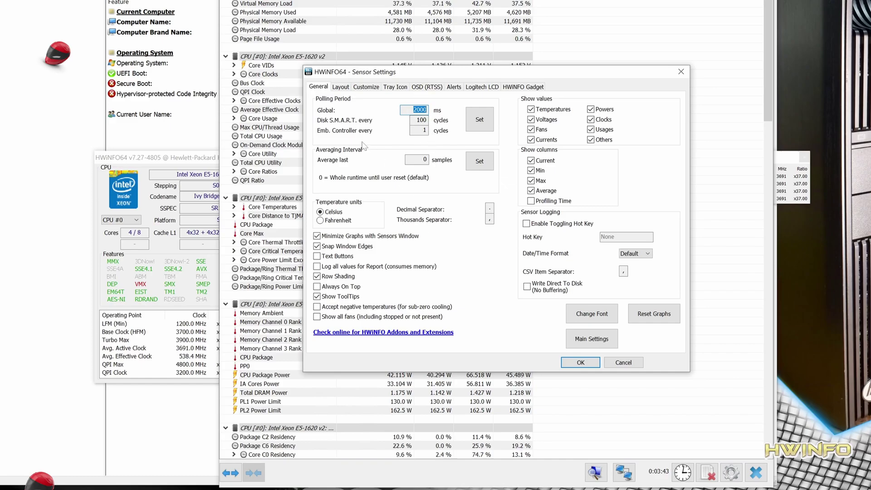
- From Sensor Settings, open Main Settings and turn on the welcome screen and progress option
{"action": "left_click", "coordinate": [332, 220]}
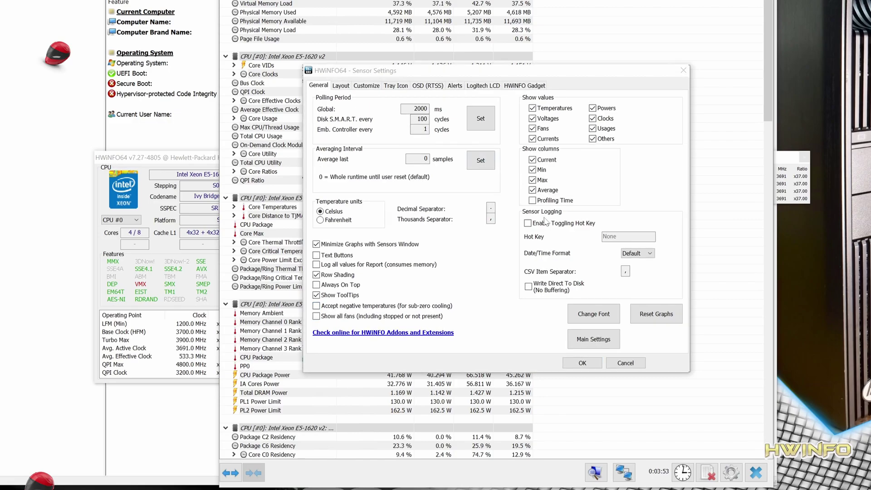
{"action": "left_click", "coordinate": [595, 340]}
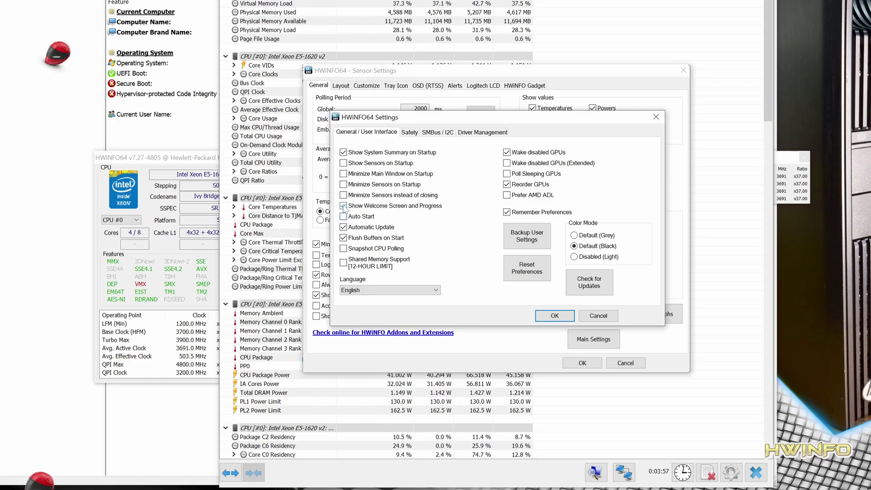
{"action": "left_click", "coordinate": [344, 207]}
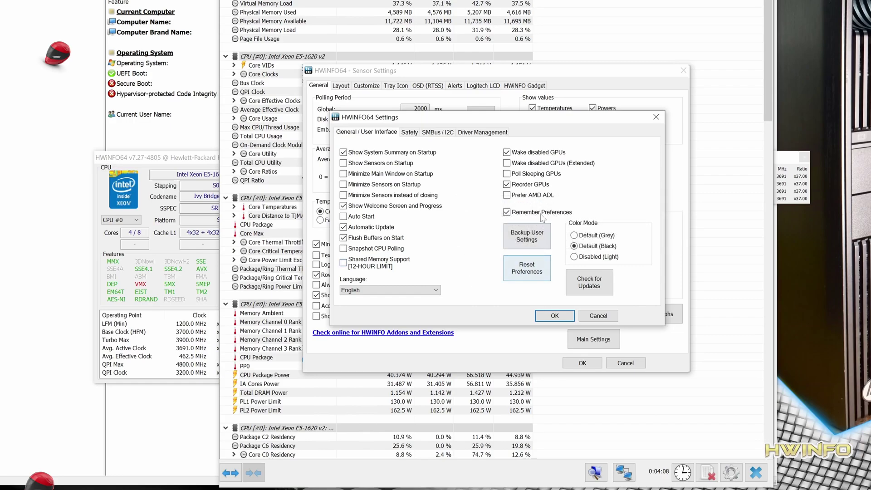
- Confirm the main Settings with OK and bring up the Sensor Settings Layout page
{"action": "left_click", "coordinate": [598, 316]}
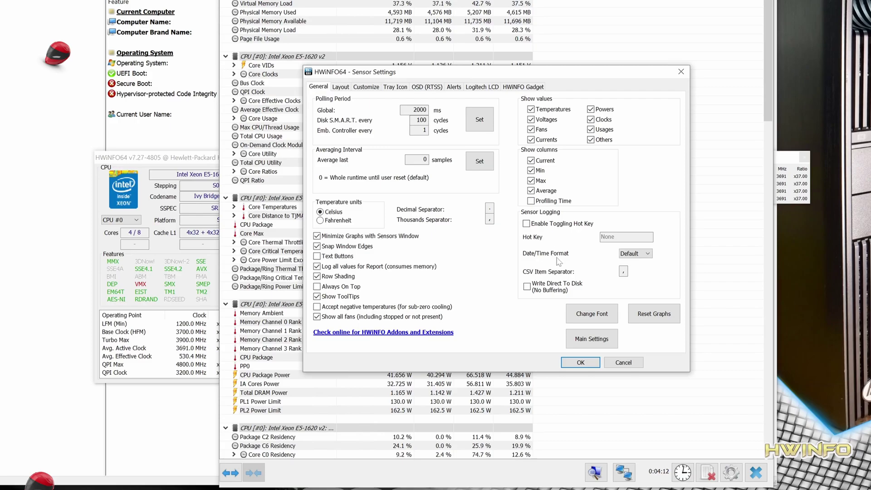
{"action": "left_click", "coordinate": [341, 87]}
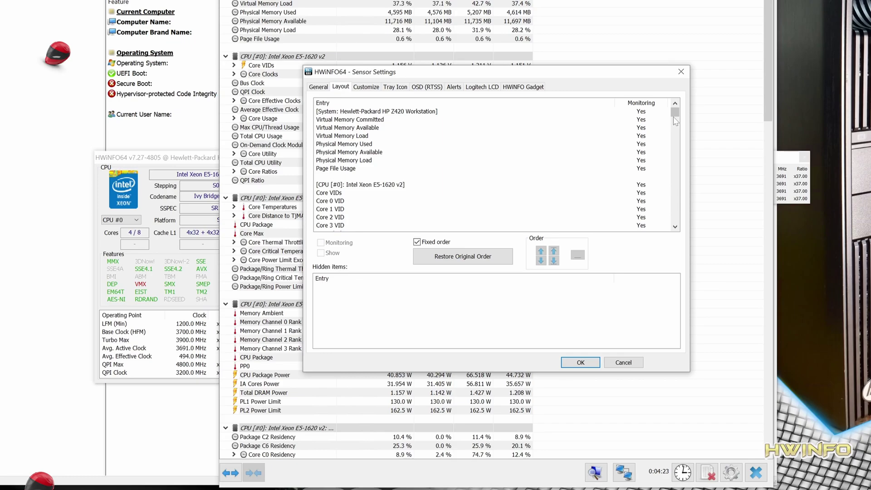
- Review the Layout page's monitored sensor entries, then move to the Customize page
{"action": "left_click_drag", "start_coordinate": [675, 120], "coordinate": [678, 173]}
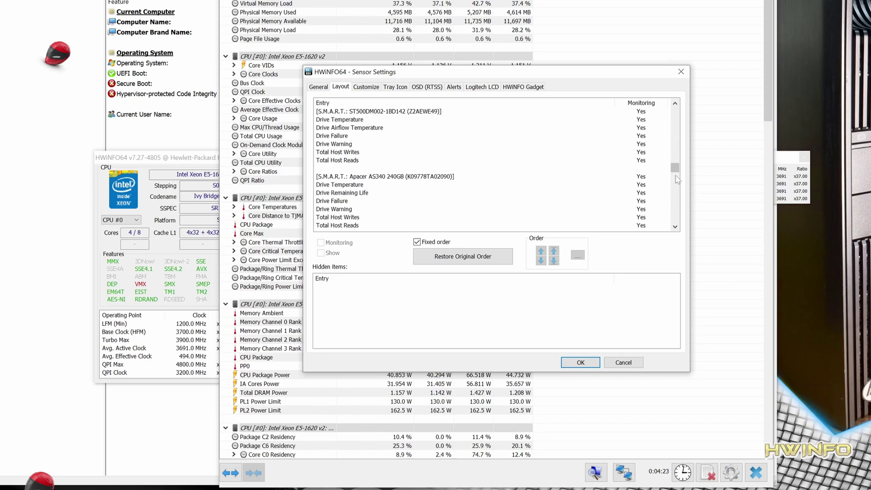
{"action": "left_click_drag", "start_coordinate": [677, 179], "coordinate": [683, 231]}
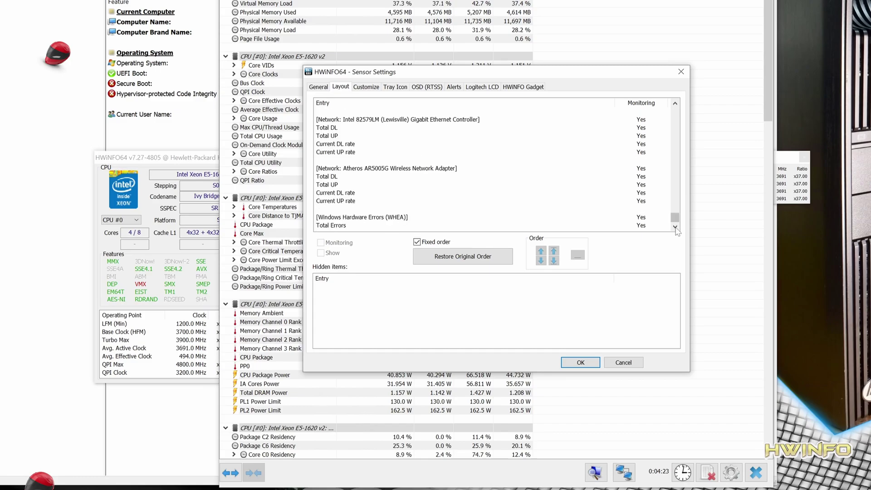
{"action": "left_click", "coordinate": [373, 87]}
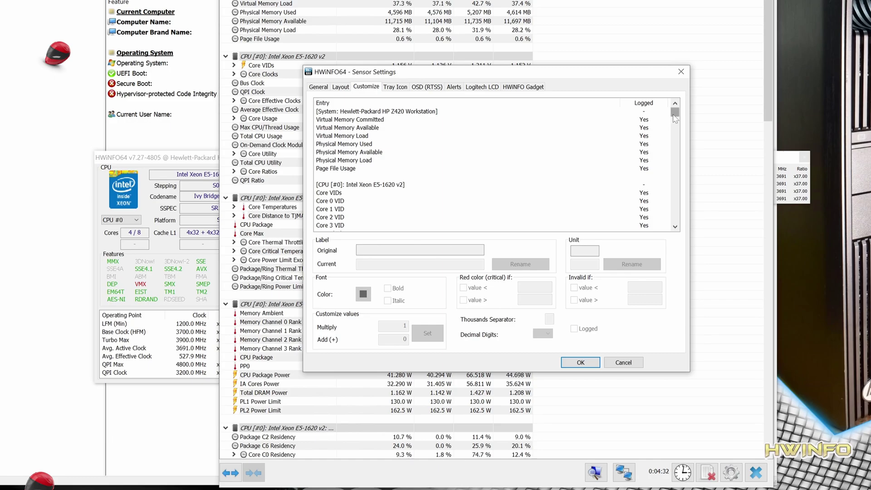
- Scroll the Customize page's logged sensor entries, then move to the Tray Icon page
{"action": "mouse_move", "coordinate": [675, 114]}
{"action": "left_mouse_down"}
{"action": "mouse_move", "coordinate": [686, 156]}
{"action": "mouse_move", "coordinate": [652, 148]}
{"action": "left_mouse_up"}
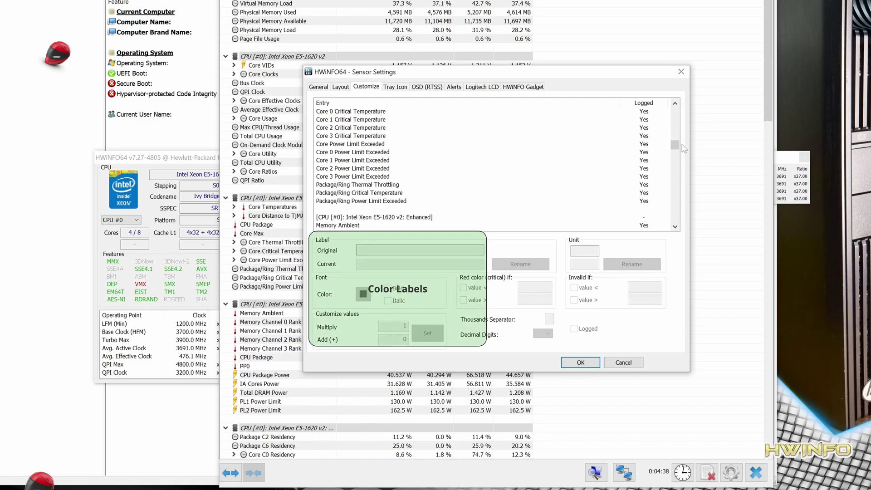
{"action": "mouse_move", "coordinate": [682, 147]}
{"action": "left_mouse_down"}
{"action": "mouse_move", "coordinate": [687, 226]}
{"action": "mouse_move", "coordinate": [686, 146]}
{"action": "left_mouse_up"}
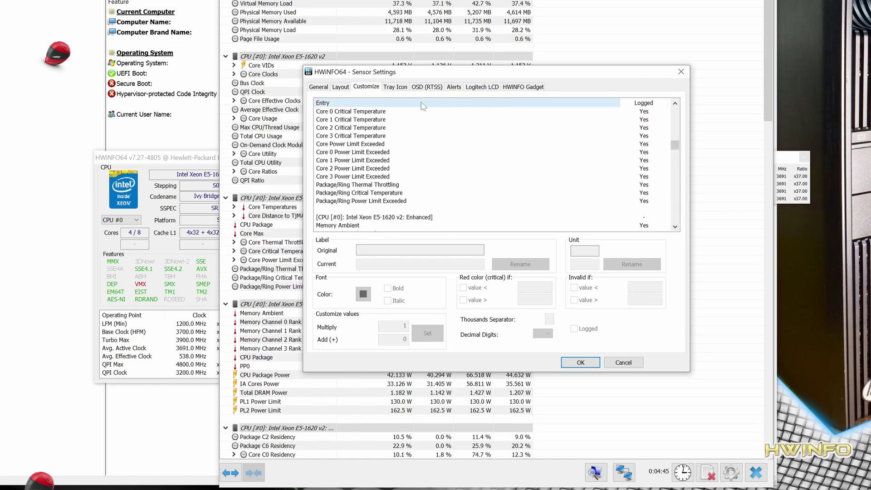
{"action": "left_click", "coordinate": [395, 87]}
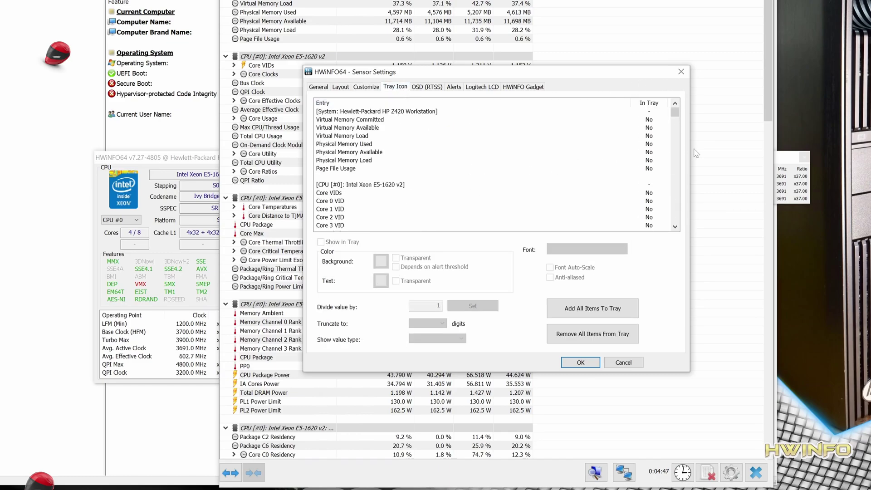
- Scroll through the Tray Icon page's sensor entries, none shown in the tray
{"action": "left_click_drag", "start_coordinate": [673, 114], "coordinate": [681, 166]}
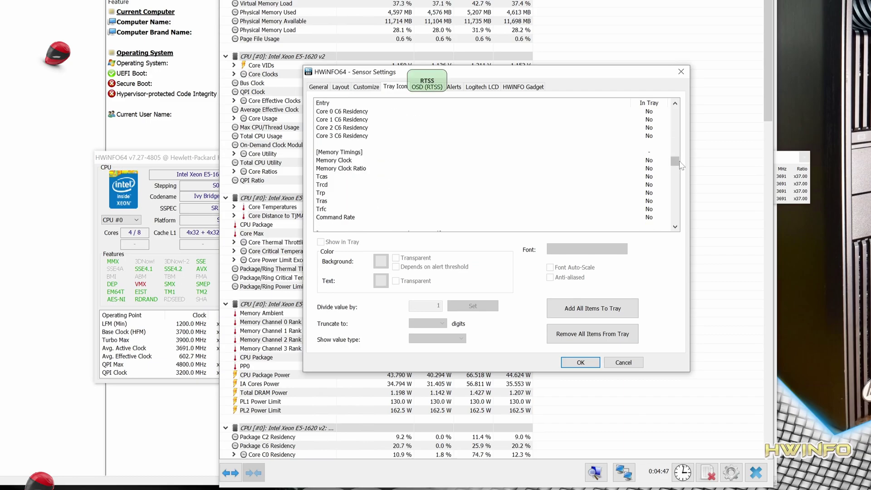
{"action": "left_click", "coordinate": [675, 191]}
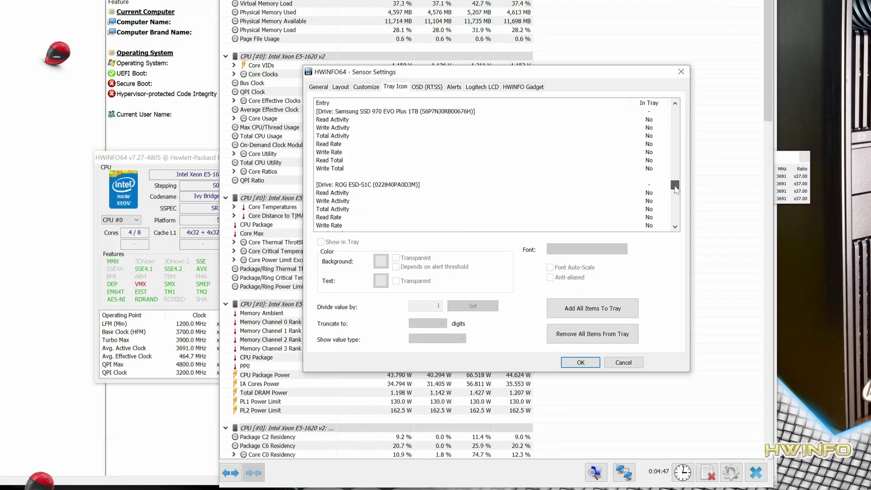
{"action": "left_click_drag", "start_coordinate": [675, 187], "coordinate": [683, 98]}
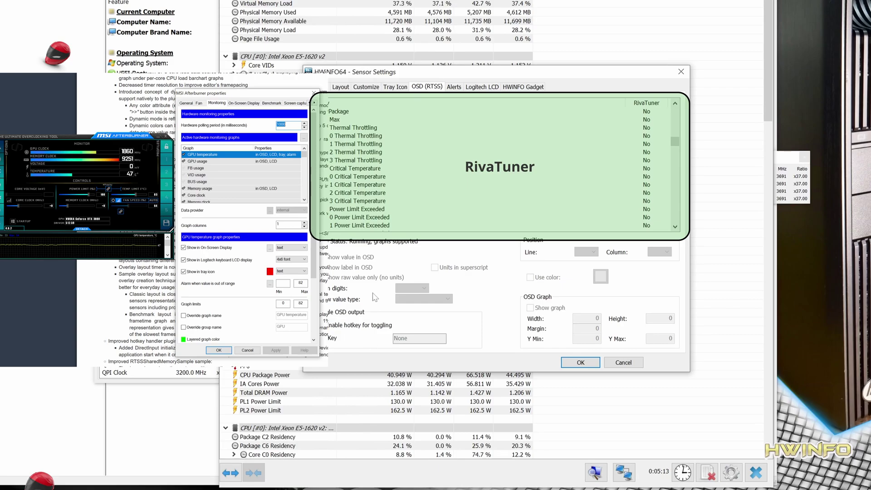
- Browse the Alerts, Logitech LCD and Gadget pages, select Physical Memory Available, then close with OK
{"action": "left_click", "coordinate": [450, 90]}
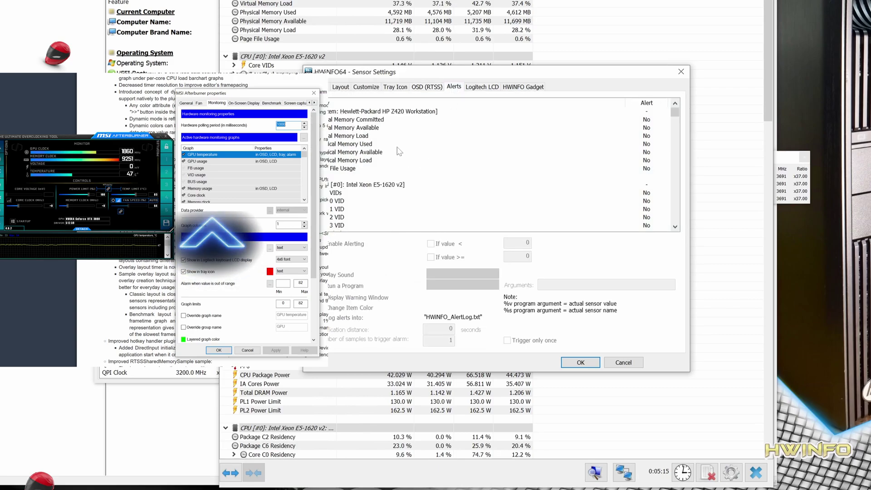
{"action": "left_click", "coordinate": [484, 87]}
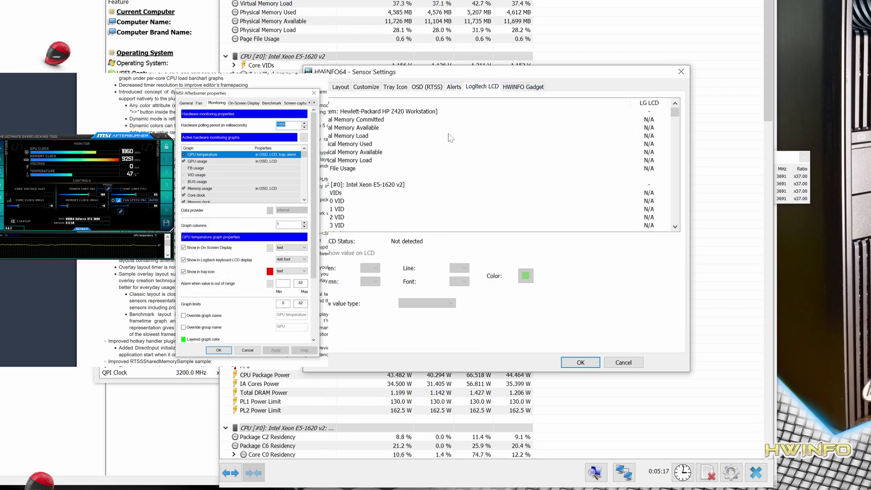
{"action": "left_click", "coordinate": [532, 88]}
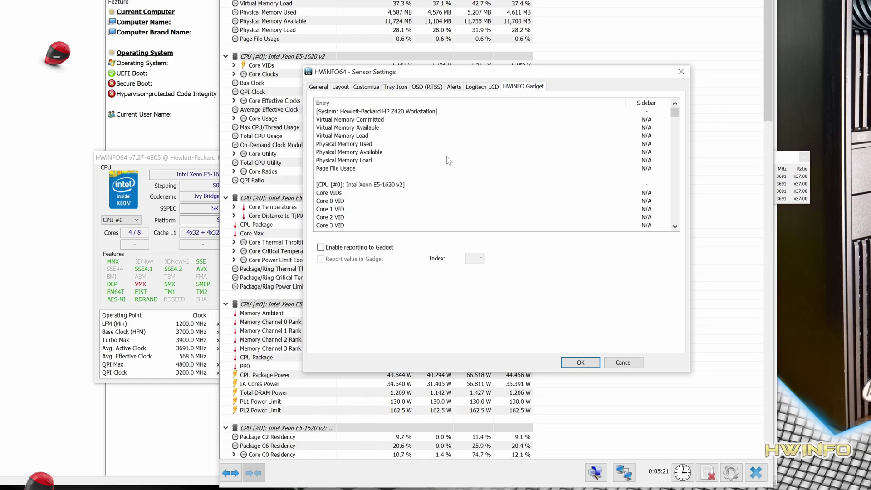
{"action": "left_click", "coordinate": [365, 152]}
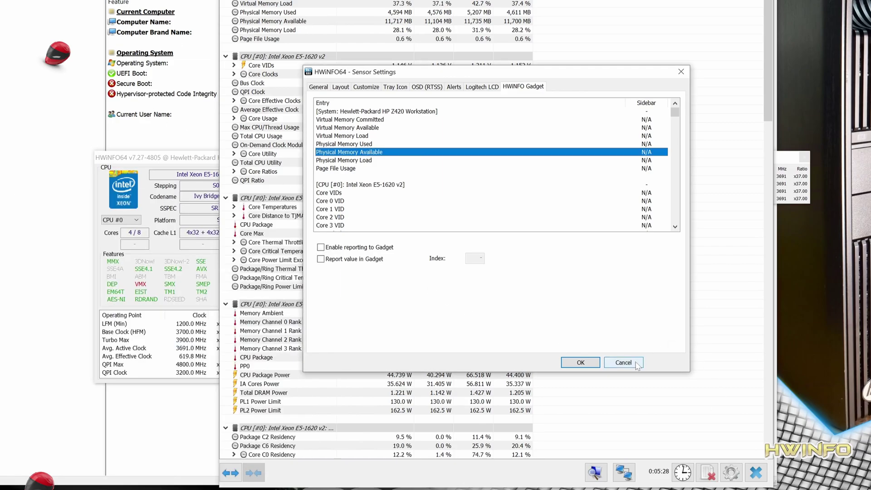
{"action": "left_click", "coordinate": [593, 363]}
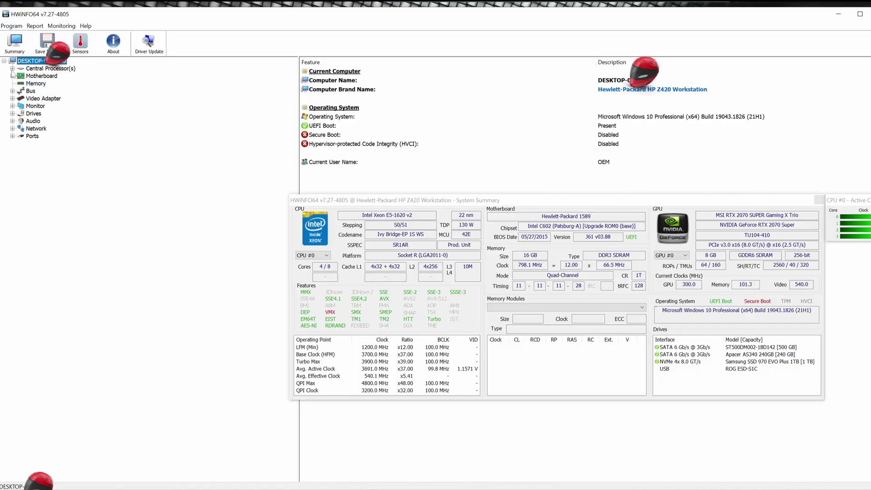
- Expand CPU and Motherboard branches and check the Memory timing row 11-11-11-28
{"action": "left_click", "coordinate": [13, 69]}
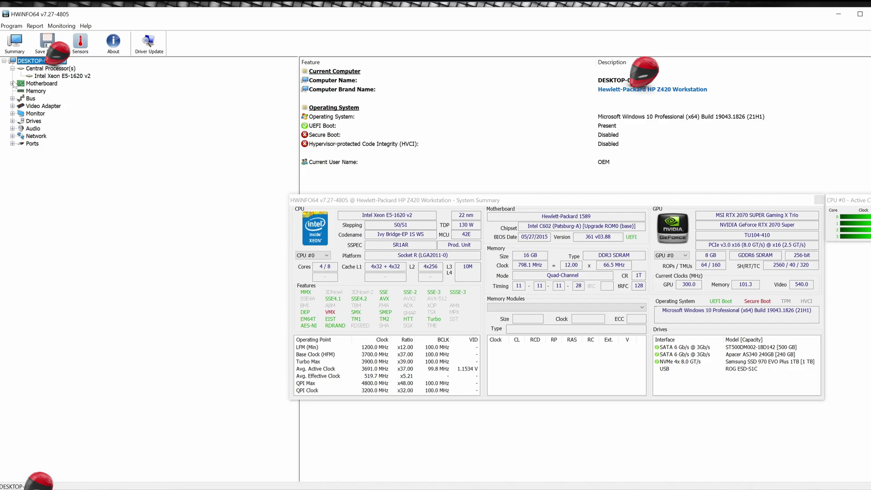
{"action": "left_click", "coordinate": [12, 83]}
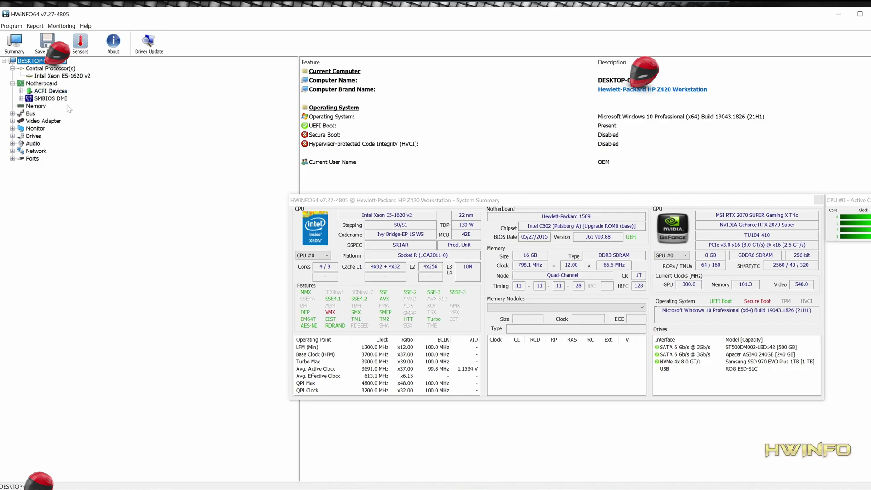
{"action": "left_click", "coordinate": [20, 107]}
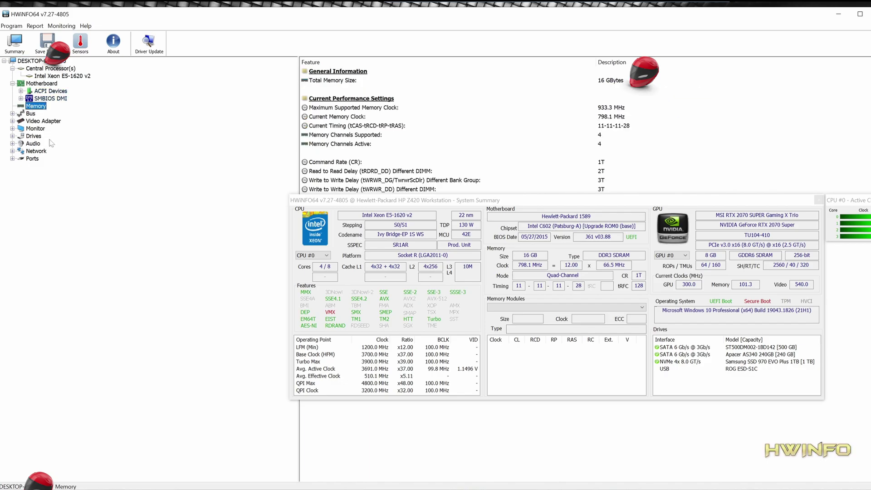
{"action": "left_click", "coordinate": [626, 127]}
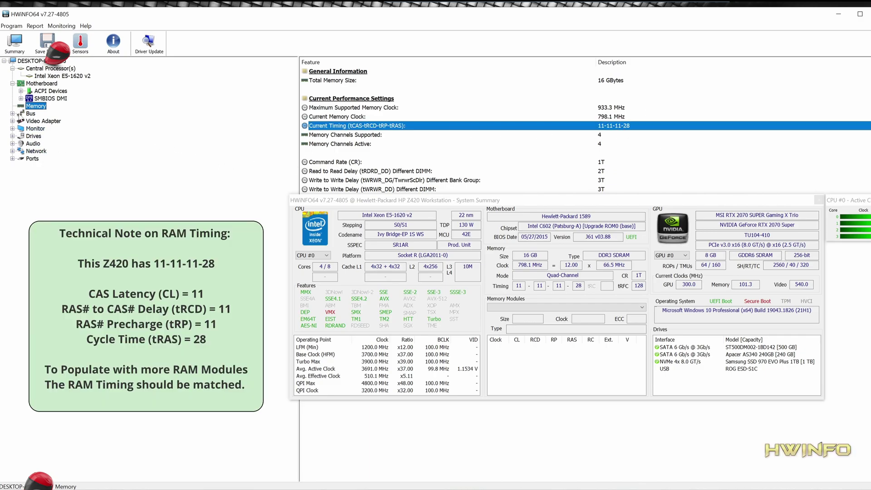
- Expand Bus, Video Adapter, Monitor and Drives, view NVMe Drives, and move System Summary down
{"action": "left_click", "coordinate": [12, 113]}
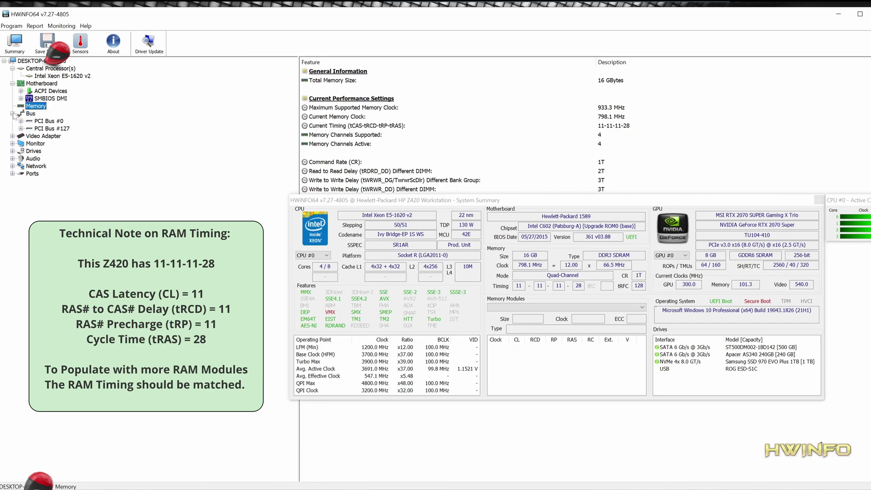
{"action": "left_click", "coordinate": [13, 136]}
{"action": "left_click", "coordinate": [12, 151]}
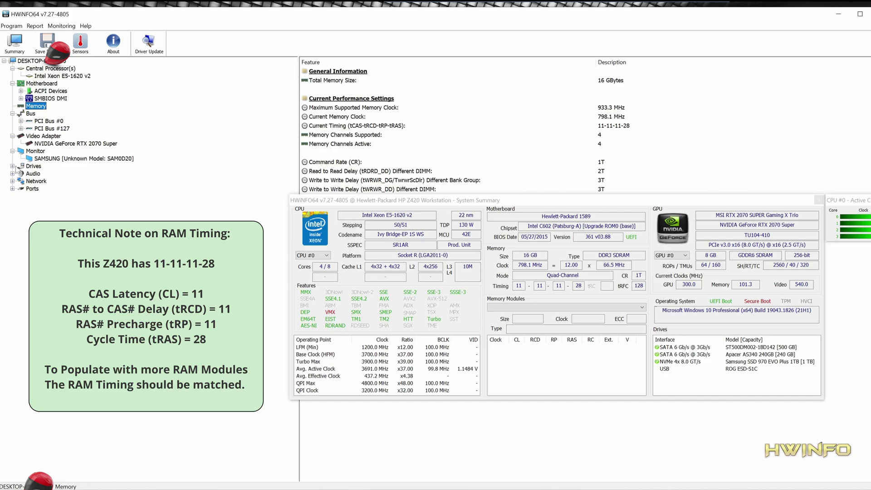
{"action": "left_click", "coordinate": [13, 166]}
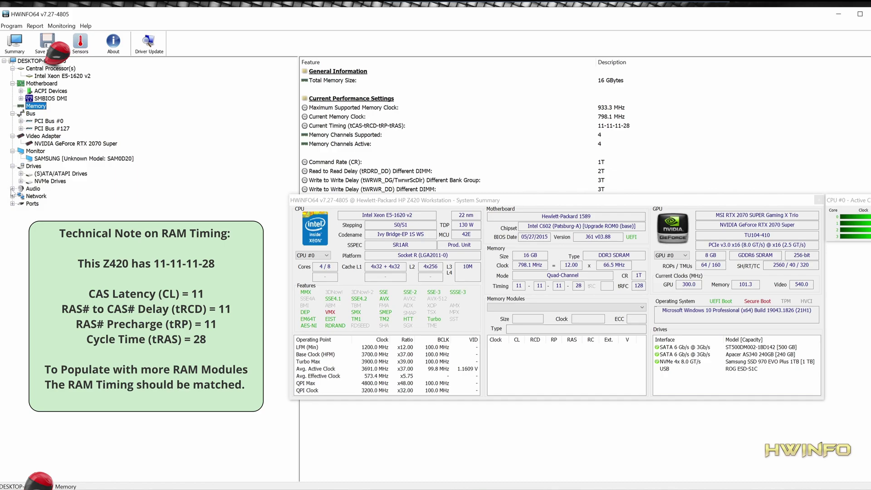
{"action": "left_click", "coordinate": [44, 181]}
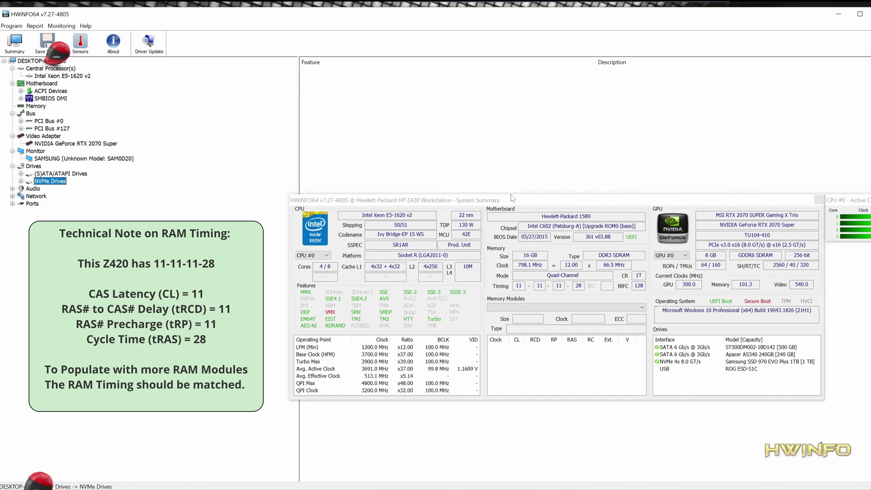
{"action": "left_click_drag", "start_coordinate": [513, 198], "coordinate": [524, 372]}
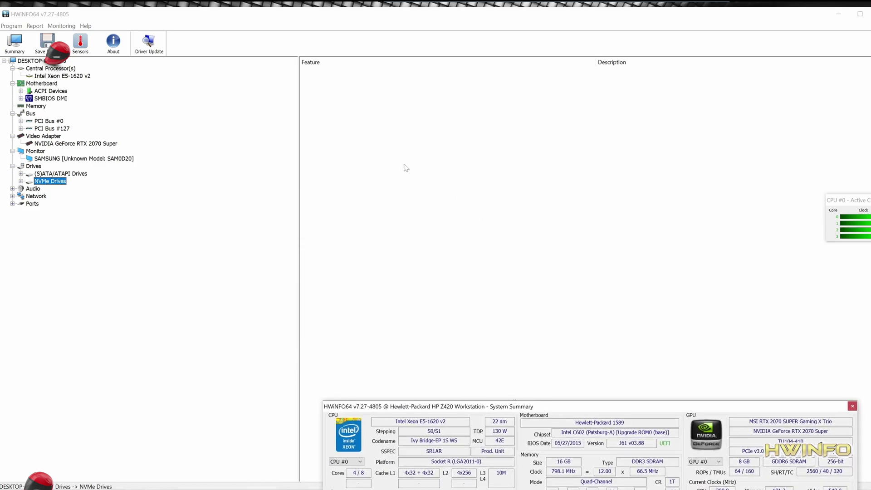
- View (S)ATA/ATAPI Drives, expand Audio, Network and Ports, and view the USB entry
{"action": "left_click", "coordinate": [55, 174]}
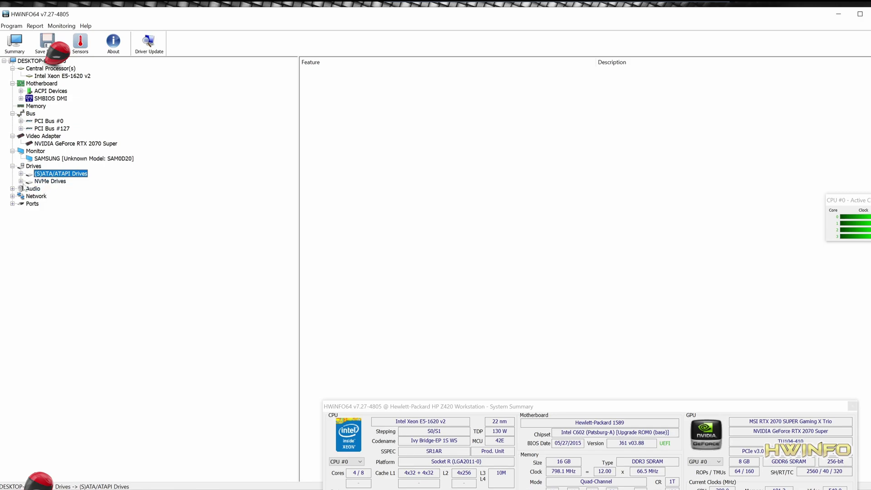
{"action": "left_click", "coordinate": [12, 189]}
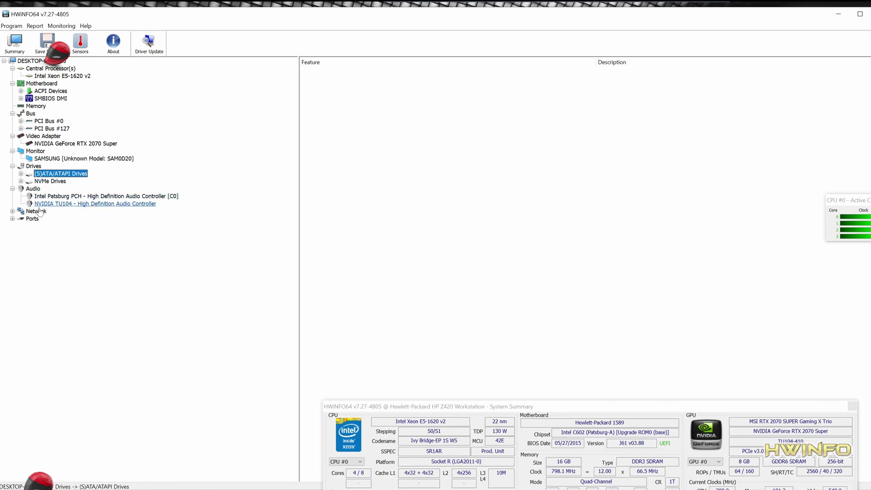
{"action": "left_click", "coordinate": [13, 211]}
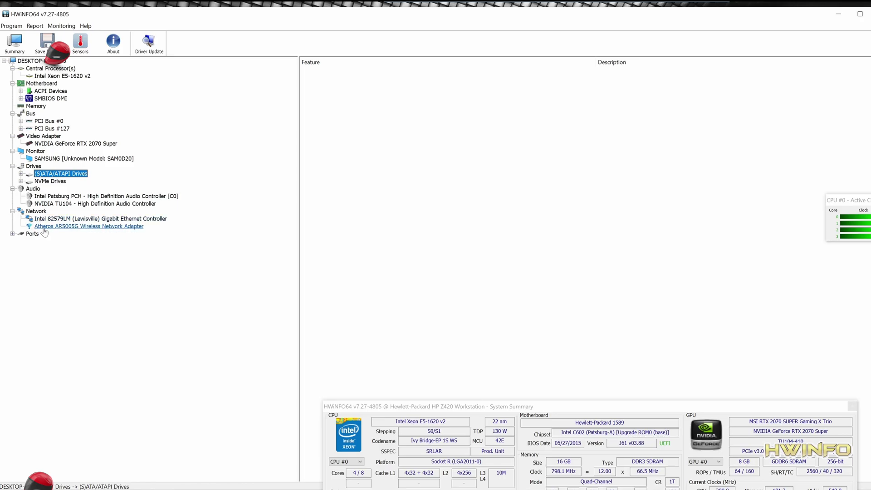
{"action": "left_click", "coordinate": [13, 234]}
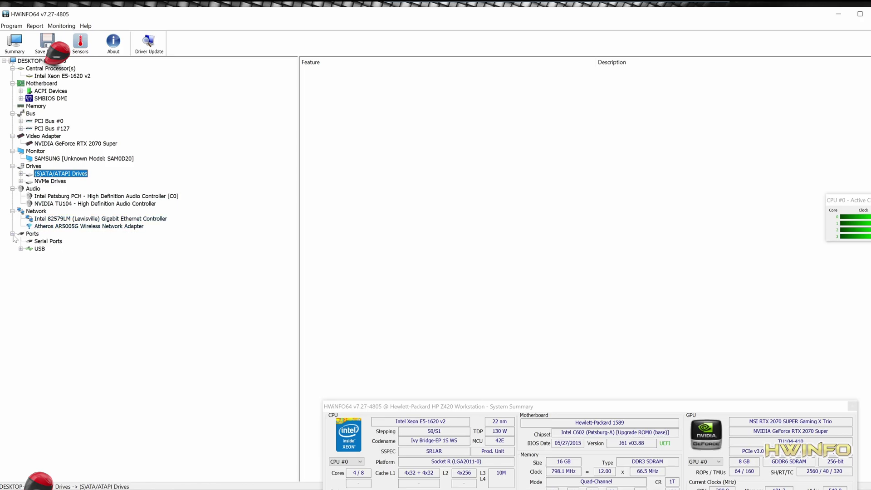
{"action": "left_click", "coordinate": [44, 249]}
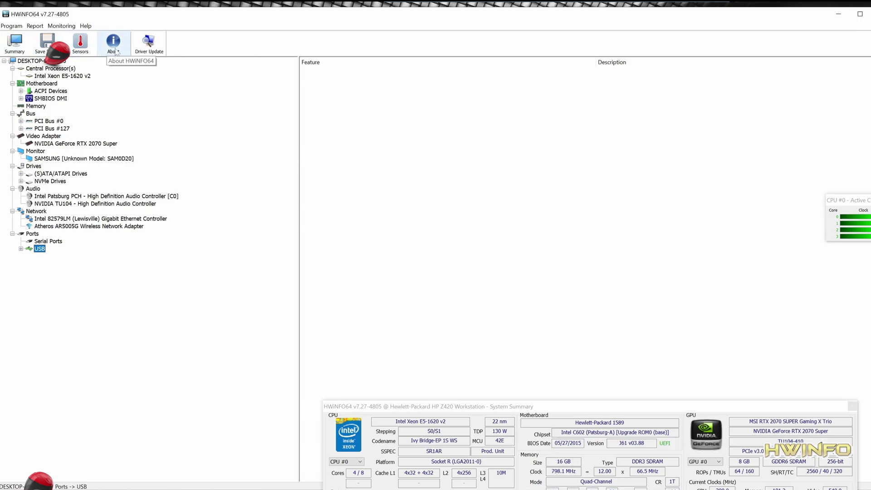
{"action": "left_click", "coordinate": [35, 26]}
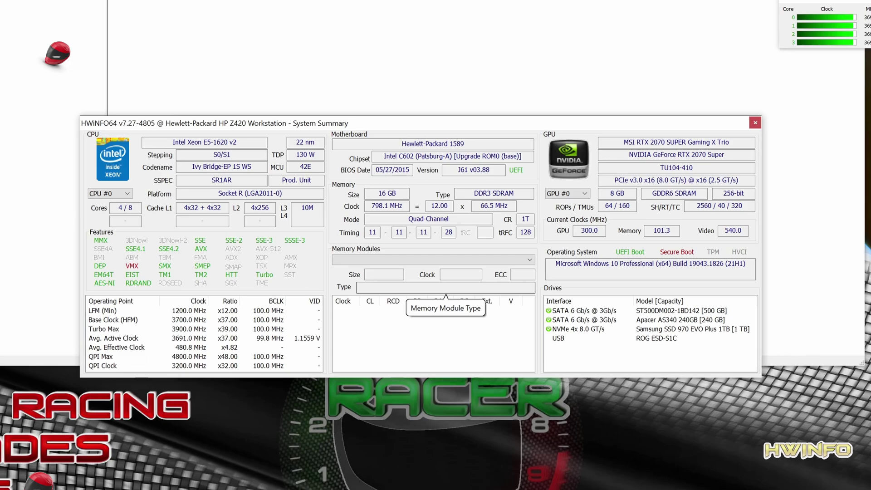
- Keep CPU #0 in the Z420 summary's processor list and point out the ROG ESD-S1C USB drive
{"action": "left_click", "coordinate": [119, 194]}
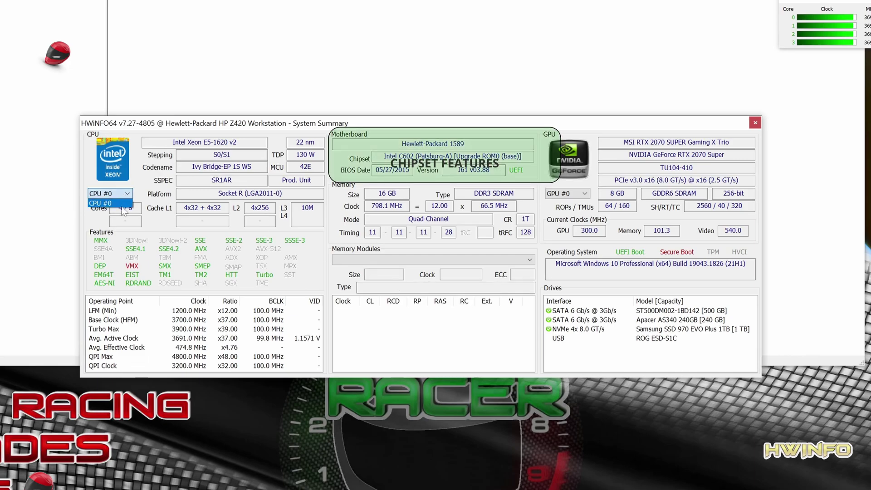
{"action": "left_click", "coordinate": [120, 204]}
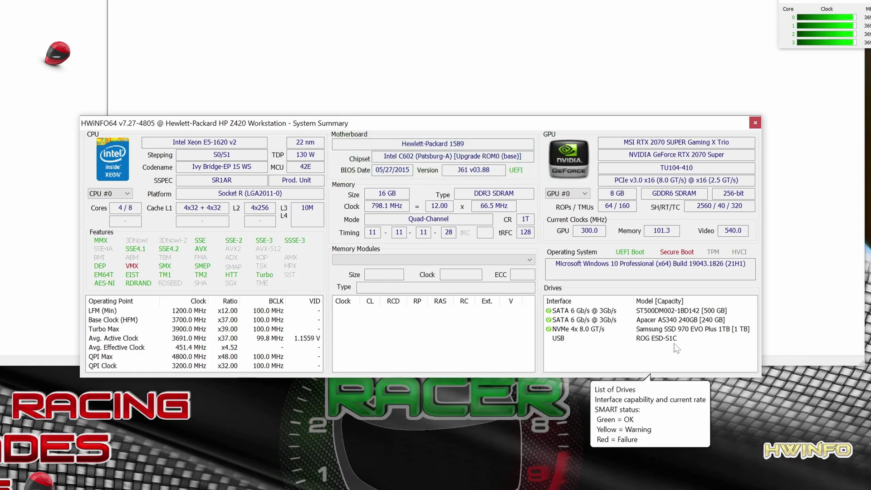
{"action": "left_click", "coordinate": [649, 339]}
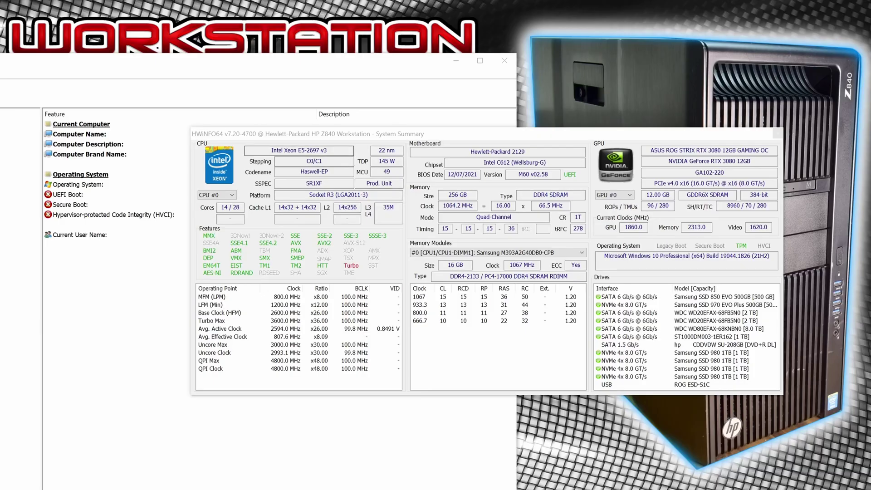
- Pick CPU #1 from the Z840 summary's processor dropdown
{"action": "left_click", "coordinate": [230, 196]}
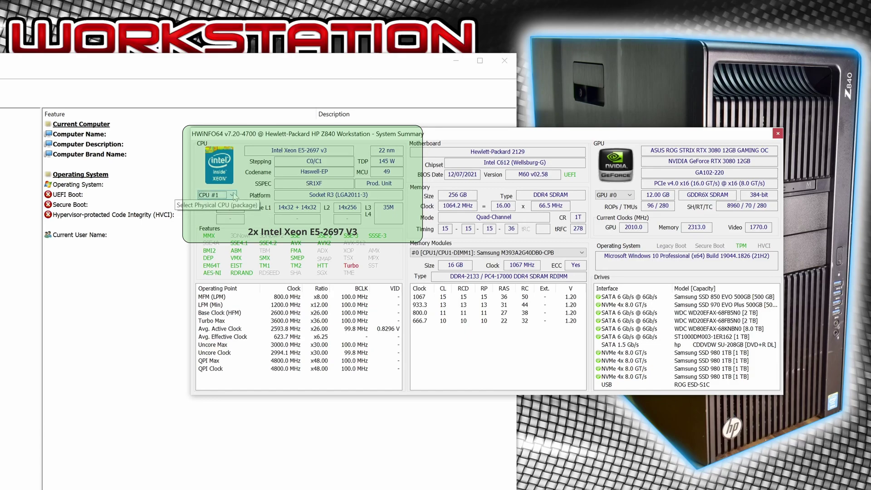
{"action": "left_click", "coordinate": [229, 204]}
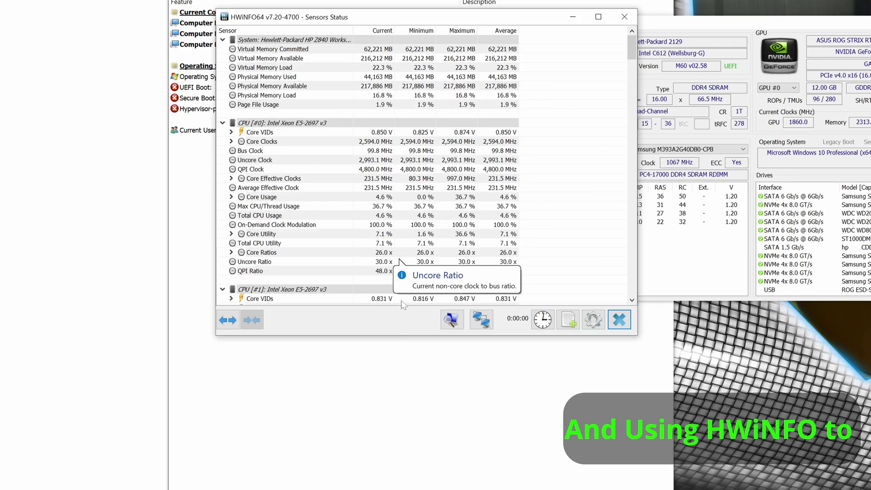
- Make the Z840 Sensors Status window taller and scroll down to the second Xeon's DTS core temperatures
{"action": "left_click_drag", "start_coordinate": [406, 335], "coordinate": [406, 488]}
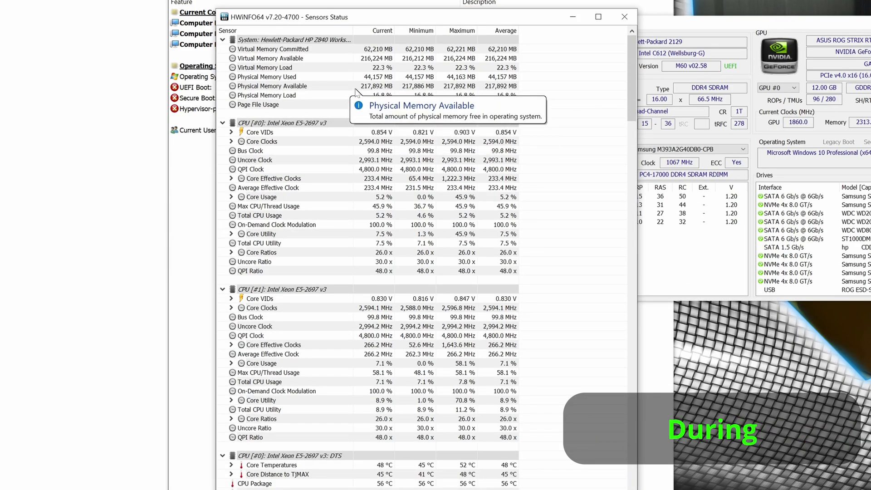
{"action": "scroll", "coordinate": [358, 81], "scroll_direction": "down", "scroll_amount": 1}
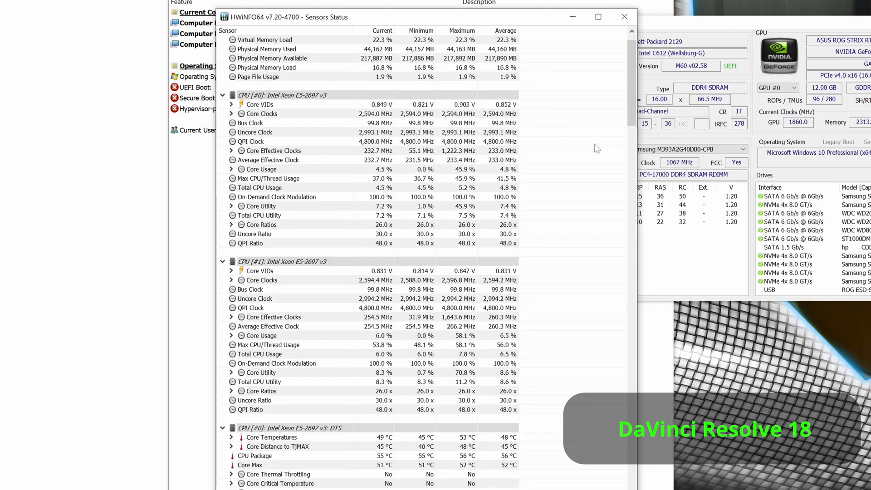
{"action": "scroll", "coordinate": [570, 149], "scroll_direction": "down", "scroll_amount": 1}
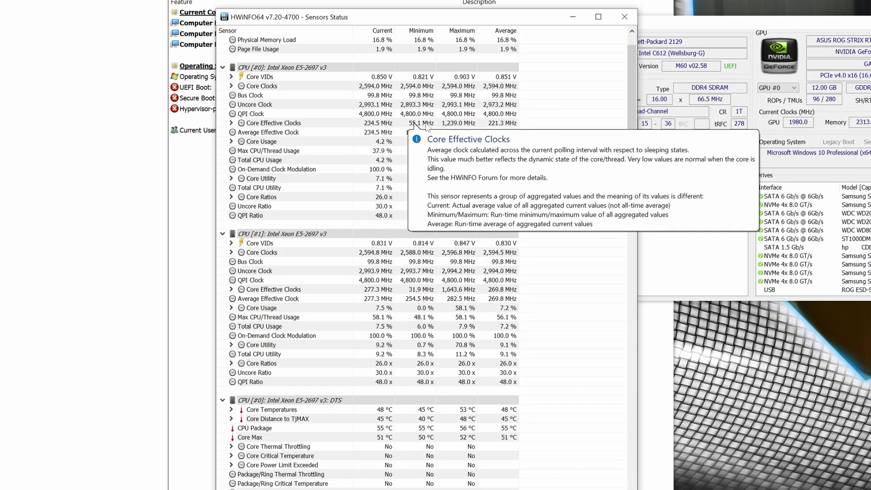
{"action": "scroll", "coordinate": [542, 126], "scroll_direction": "down", "scroll_amount": 1}
{"action": "scroll", "coordinate": [543, 126], "scroll_direction": "down", "scroll_amount": 2}
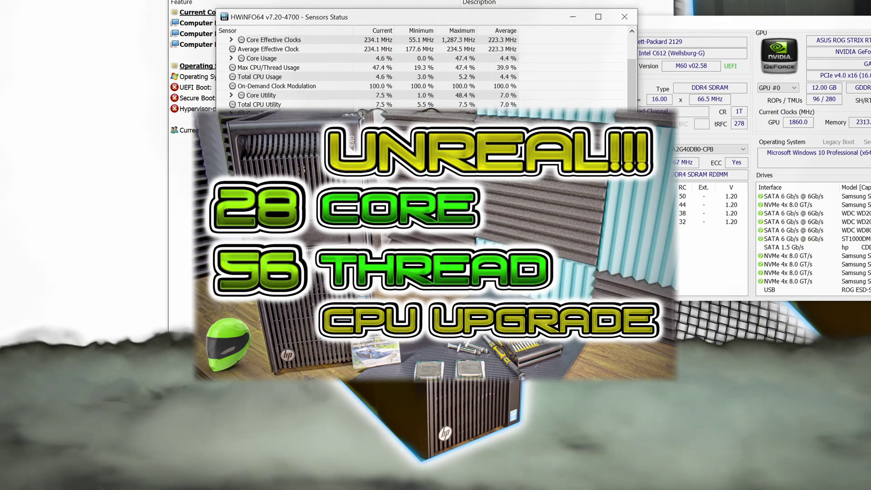
{"action": "scroll", "coordinate": [367, 73], "scroll_direction": "down", "scroll_amount": 3}
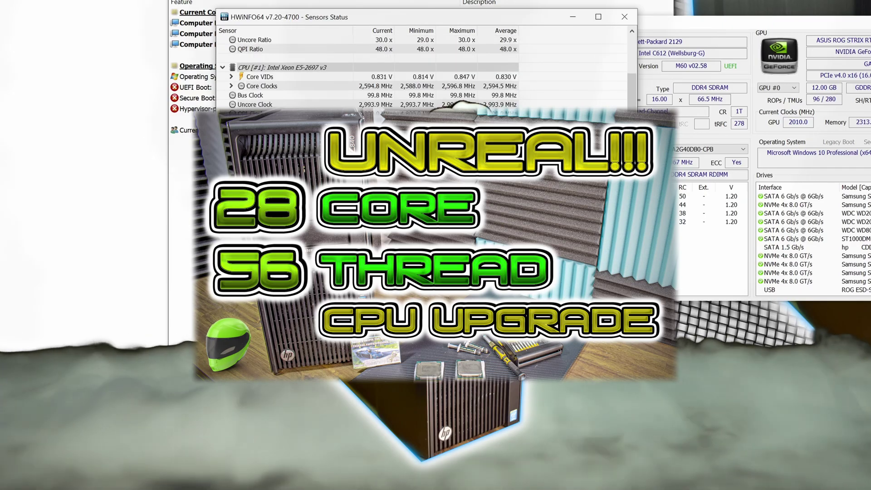
{"action": "scroll", "coordinate": [422, 182], "scroll_direction": "down", "scroll_amount": 2}
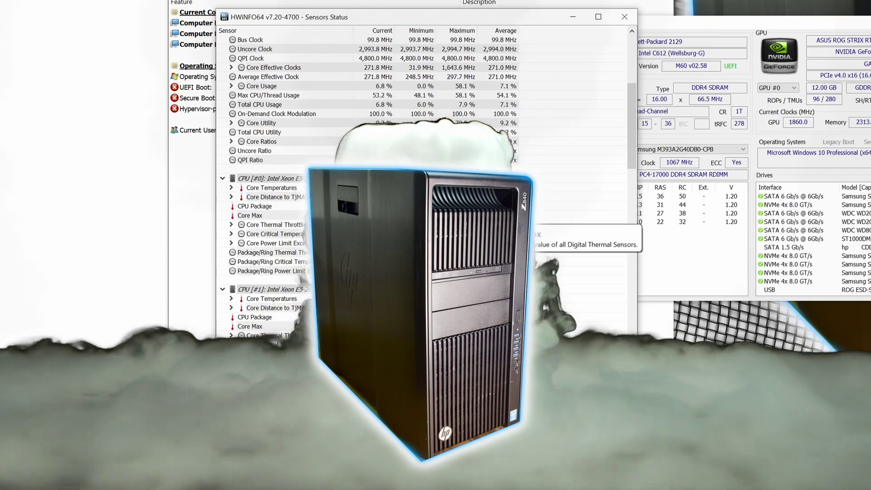
{"action": "scroll", "coordinate": [421, 181], "scroll_direction": "down", "scroll_amount": 2}
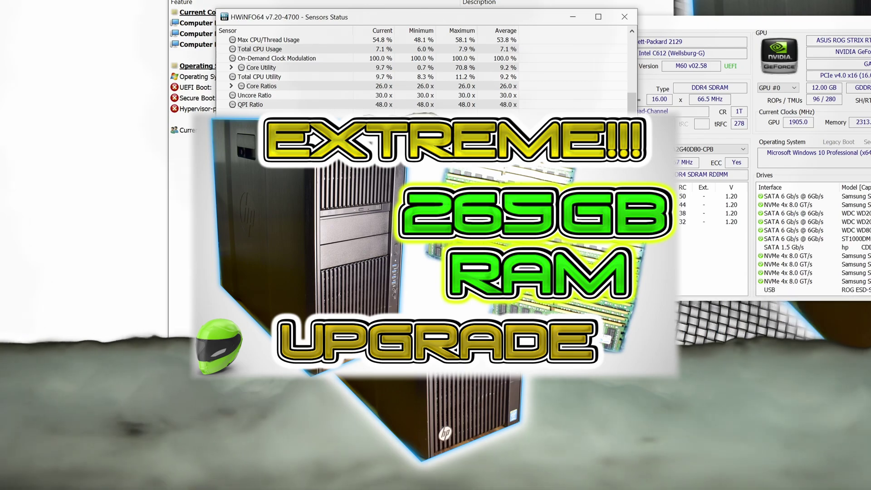
{"action": "scroll", "coordinate": [367, 73], "scroll_direction": "down", "scroll_amount": 1}
{"action": "scroll", "coordinate": [367, 73], "scroll_direction": "down", "scroll_amount": 5}
{"action": "scroll", "coordinate": [367, 72], "scroll_direction": "down", "scroll_amount": 5}
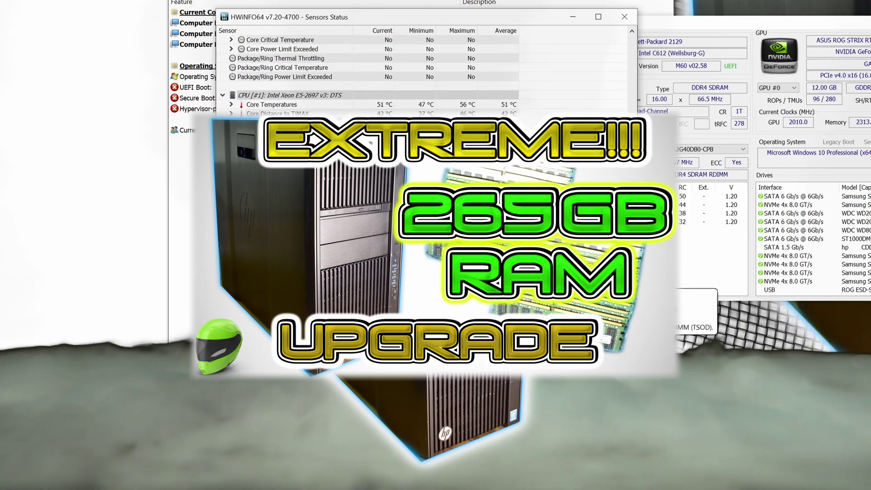